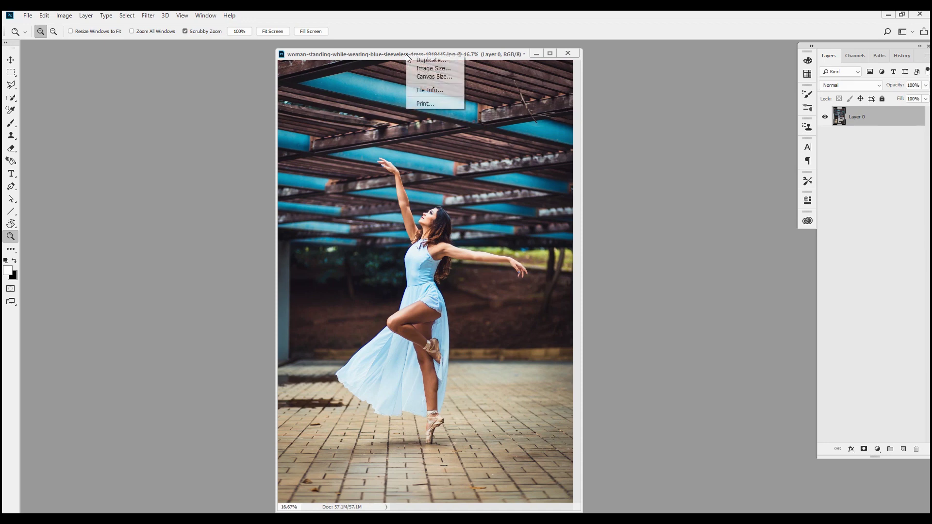
Resize the image to a height of 2500 pixels, keeping the proportions linked.
{"action": "left_click", "coordinate": [427, 67]}
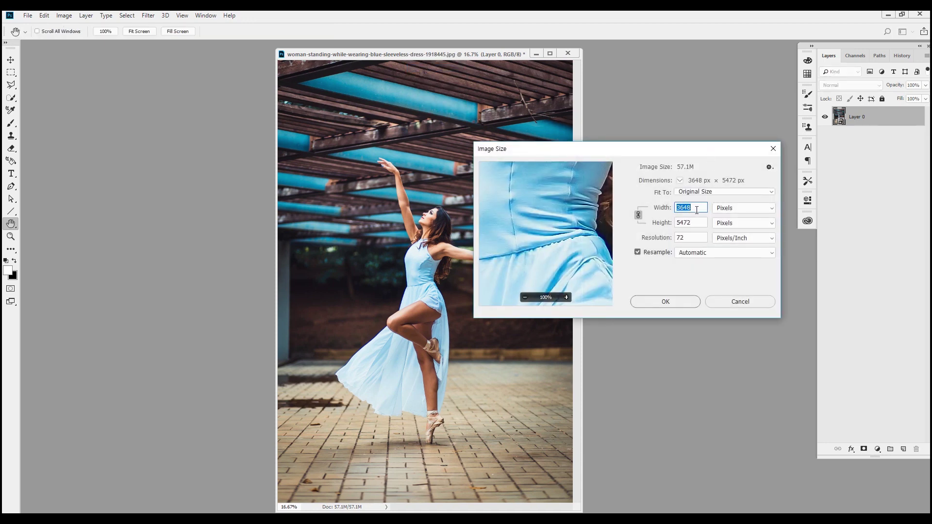
{"action": "key", "text": "Tab"}
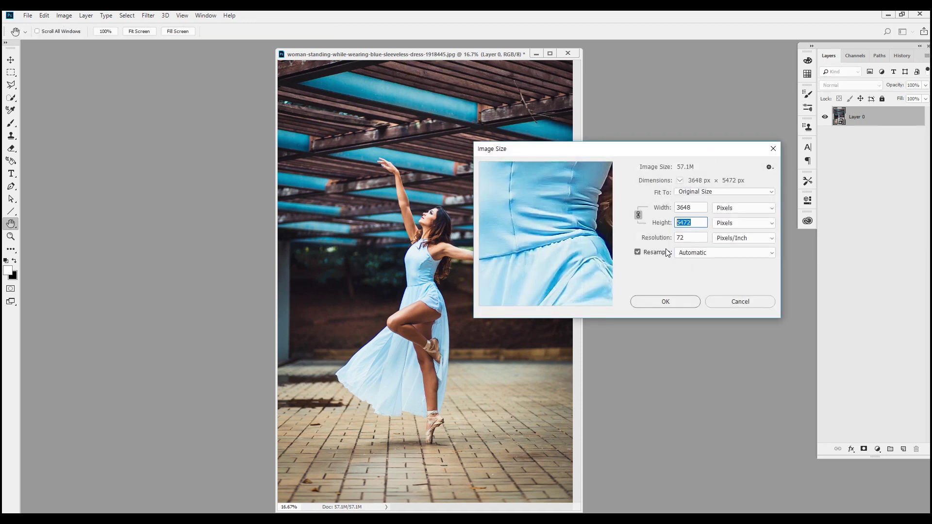
{"action": "type", "text": "2500"}
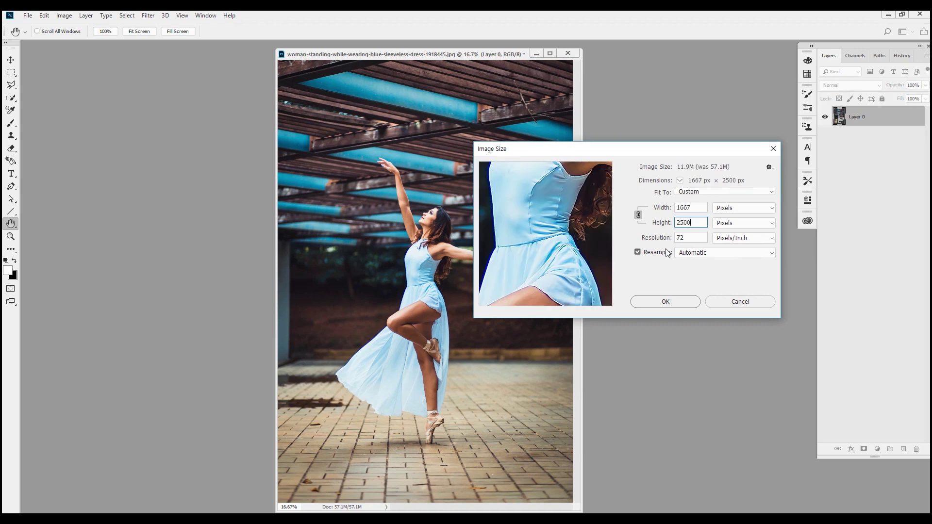
{"action": "key", "text": "Return"}
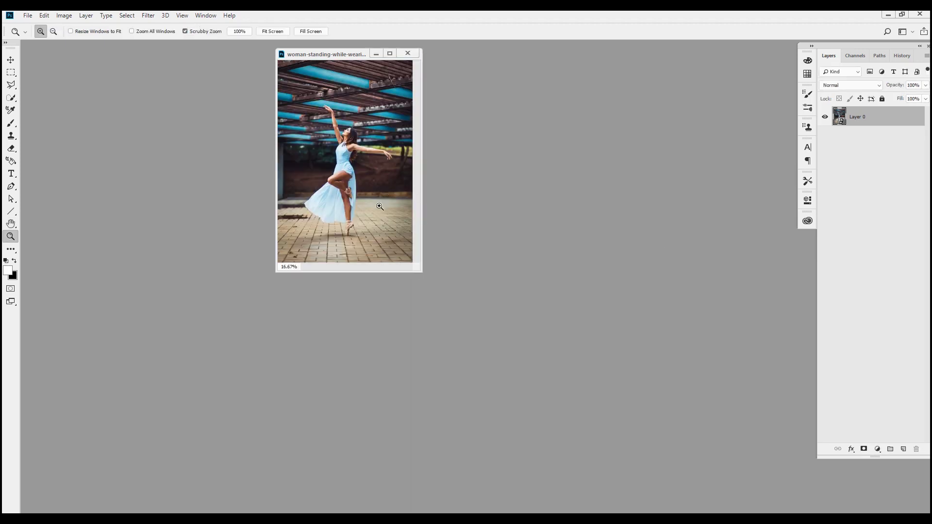
Scale the photo layer proportionally to 60% and reposition it so the whole dancer sits within the canvas.
{"action": "key", "text": "f"}
{"action": "key", "text": "z"}
{"action": "left_click_drag", "start_coordinate": [485, 251], "coordinate": [539, 305]}
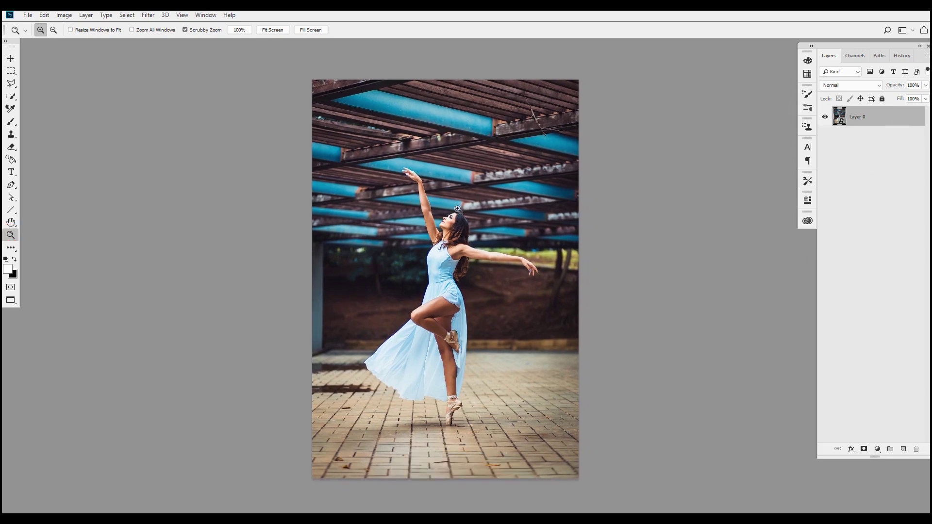
{"action": "key", "text": "ctrl+t"}
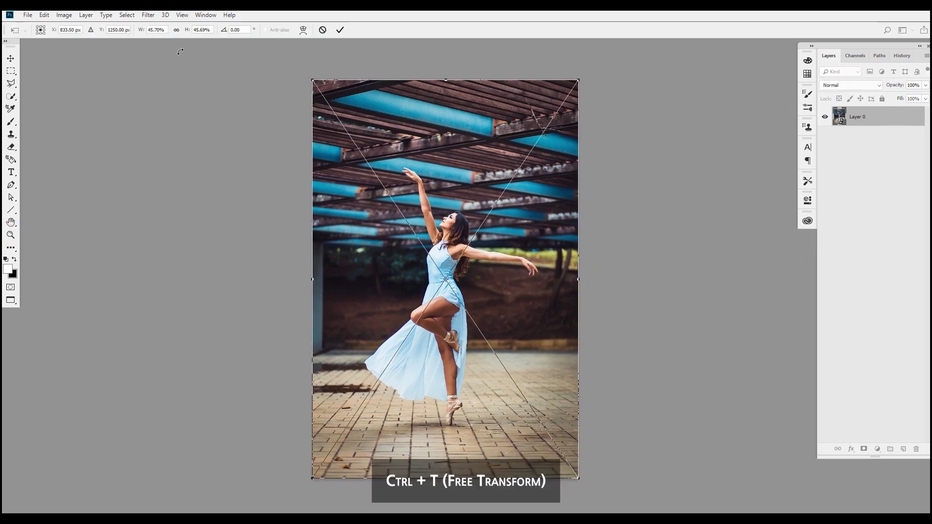
{"action": "left_click", "coordinate": [176, 30]}
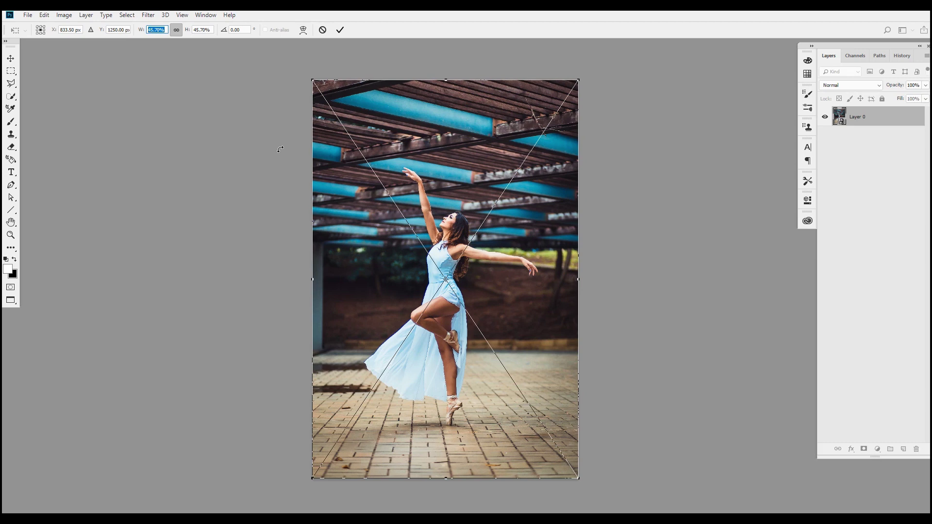
{"action": "type", "text": "60"}
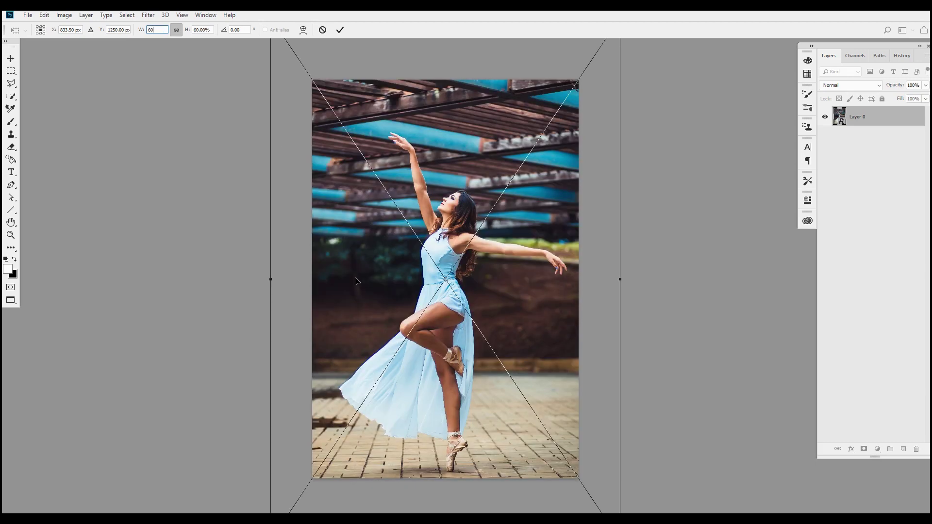
{"action": "left_click_drag", "start_coordinate": [412, 297], "coordinate": [407, 283]}
{"action": "key", "text": "Return"}
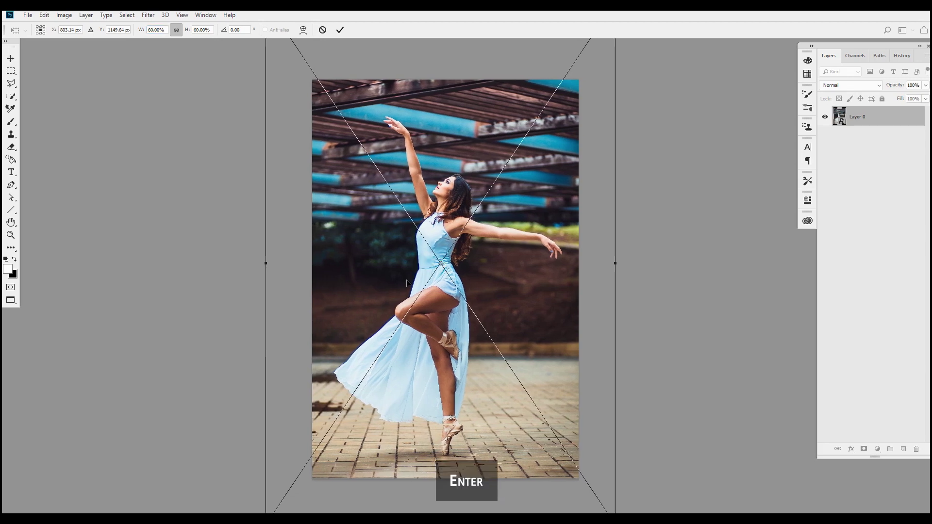
Start Select and Mask and quick-select the dancer's head, dress and legs.
{"action": "key", "text": "z"}
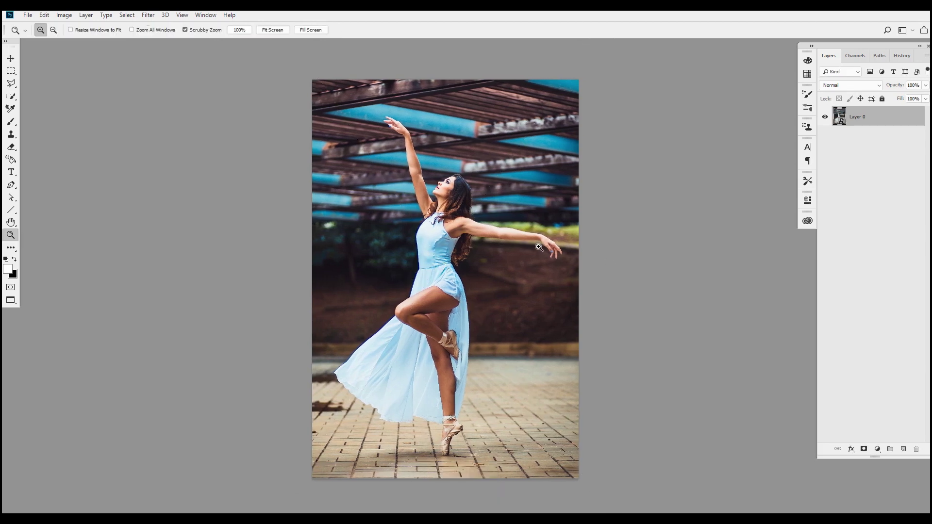
{"action": "key", "text": "w"}
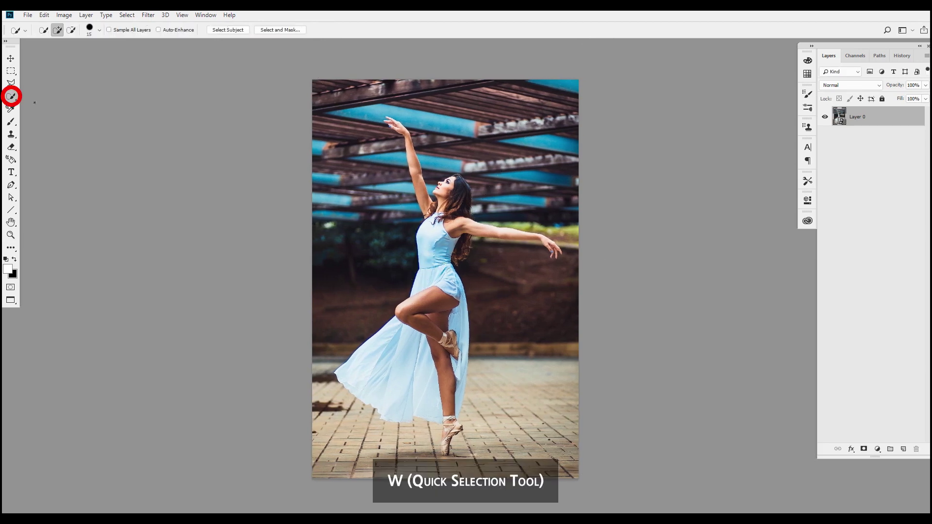
{"action": "left_click", "coordinate": [280, 30]}
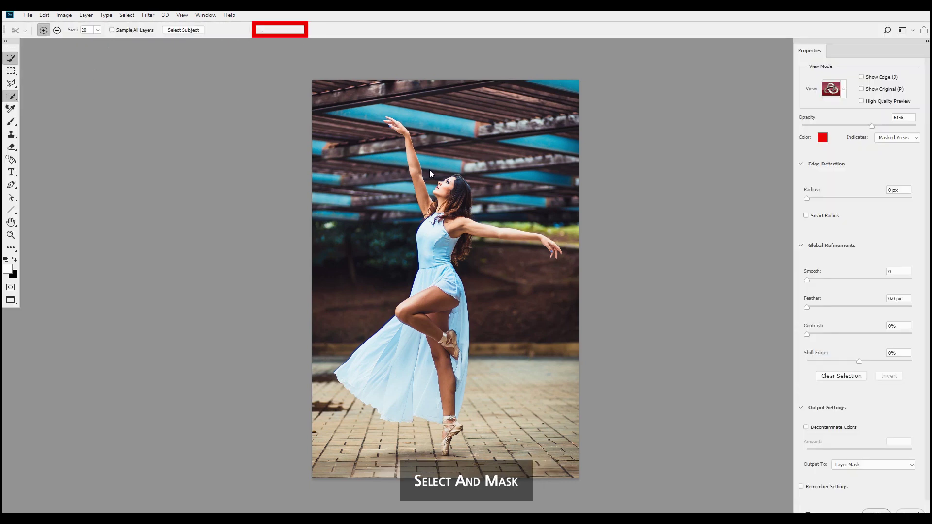
{"action": "mouse_move", "coordinate": [451, 185]}
{"action": "left_mouse_down"}
{"action": "mouse_move", "coordinate": [437, 272]}
{"action": "mouse_move", "coordinate": [444, 388]}
{"action": "mouse_move", "coordinate": [461, 340]}
{"action": "mouse_move", "coordinate": [447, 433]}
{"action": "mouse_move", "coordinate": [450, 421]}
{"action": "mouse_move", "coordinate": [436, 439]}
{"action": "mouse_move", "coordinate": [454, 430]}
{"action": "mouse_move", "coordinate": [435, 437]}
{"action": "mouse_move", "coordinate": [430, 429]}
{"action": "mouse_move", "coordinate": [418, 350]}
{"action": "mouse_move", "coordinate": [440, 256]}
{"action": "left_mouse_up"}
Add both arms and hands to the selection with a smaller brush and output the result as a layer mask.
{"action": "key", "text": "bracketleft"}
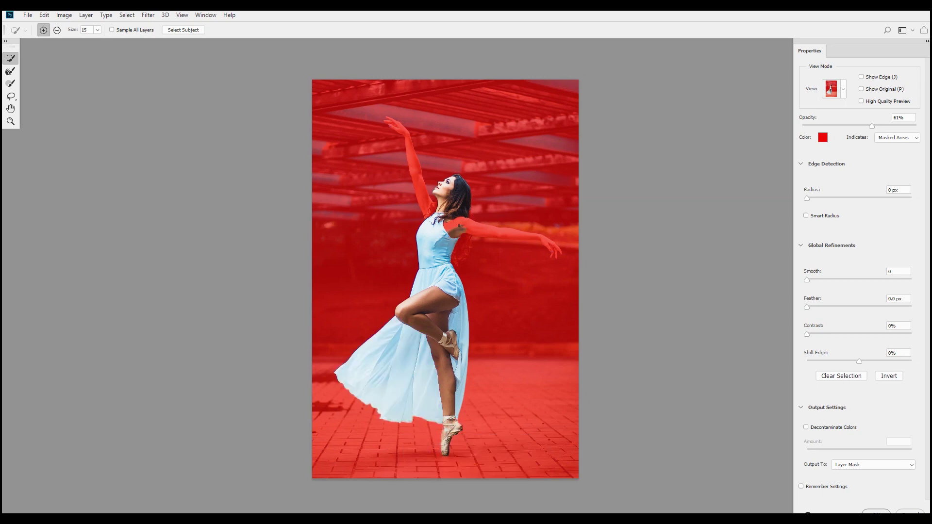
{"action": "mouse_move", "coordinate": [459, 225]}
{"action": "left_mouse_down"}
{"action": "mouse_move", "coordinate": [518, 235]}
{"action": "mouse_move", "coordinate": [509, 237]}
{"action": "mouse_move", "coordinate": [555, 256]}
{"action": "left_mouse_up"}
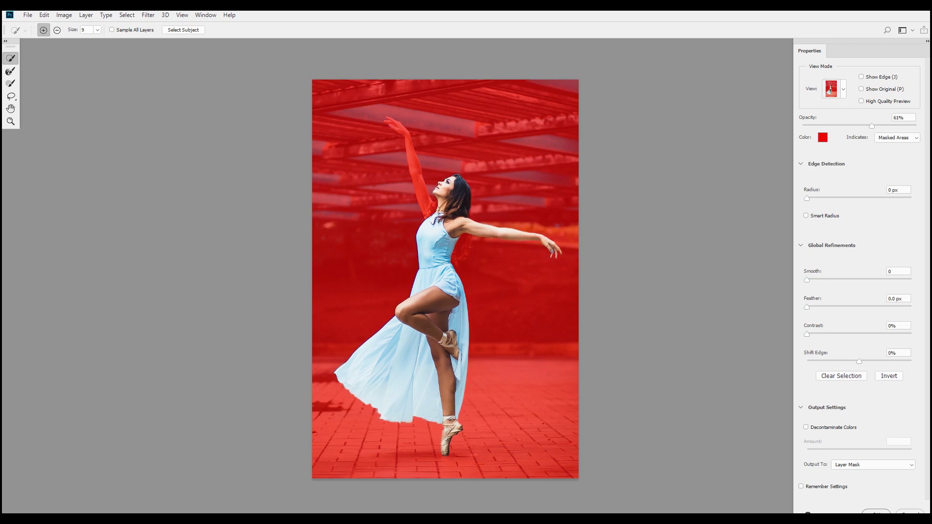
{"action": "left_click_drag", "start_coordinate": [431, 212], "coordinate": [413, 166]}
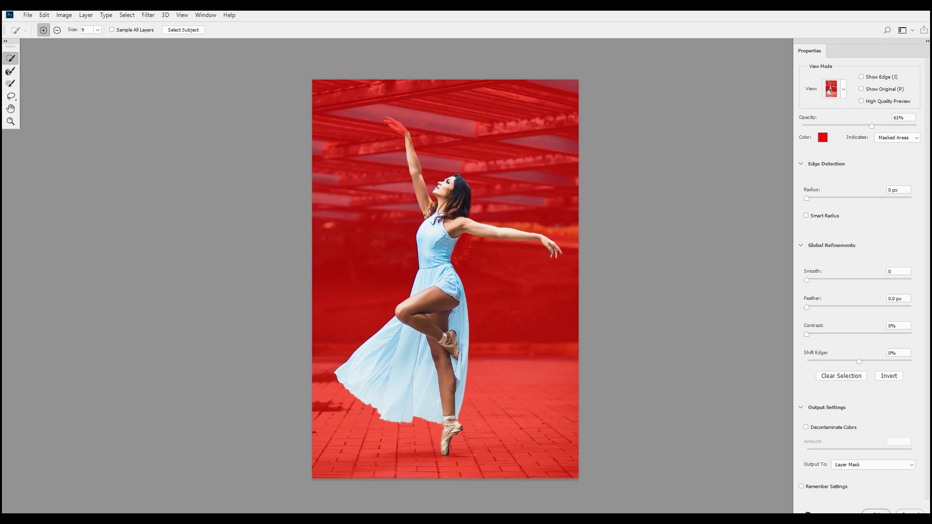
{"action": "left_click_drag", "start_coordinate": [406, 132], "coordinate": [391, 122]}
{"action": "key", "text": "Return"}
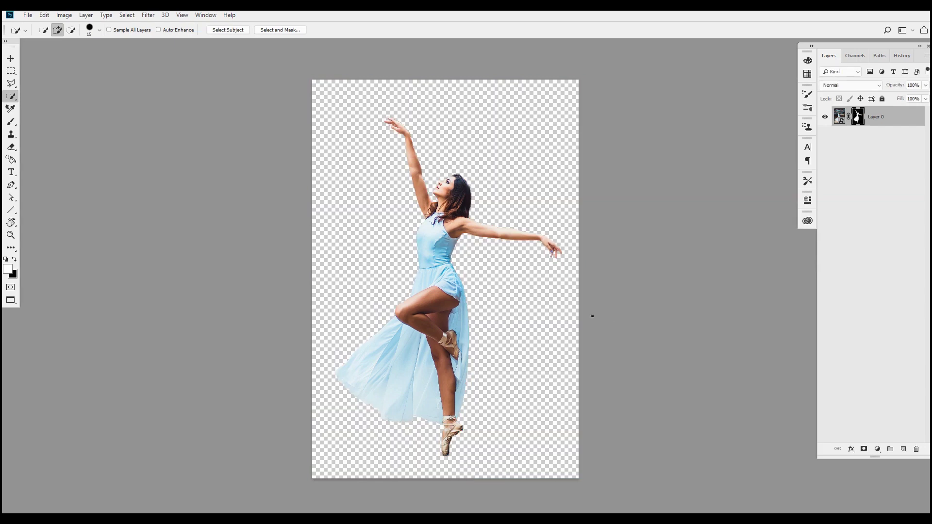
Place the orion-nebula-11001 image into the document and rotate it 90° counter-clockwise.
{"action": "left_click_drag", "start_coordinate": [818, 404], "coordinate": [453, 262]}
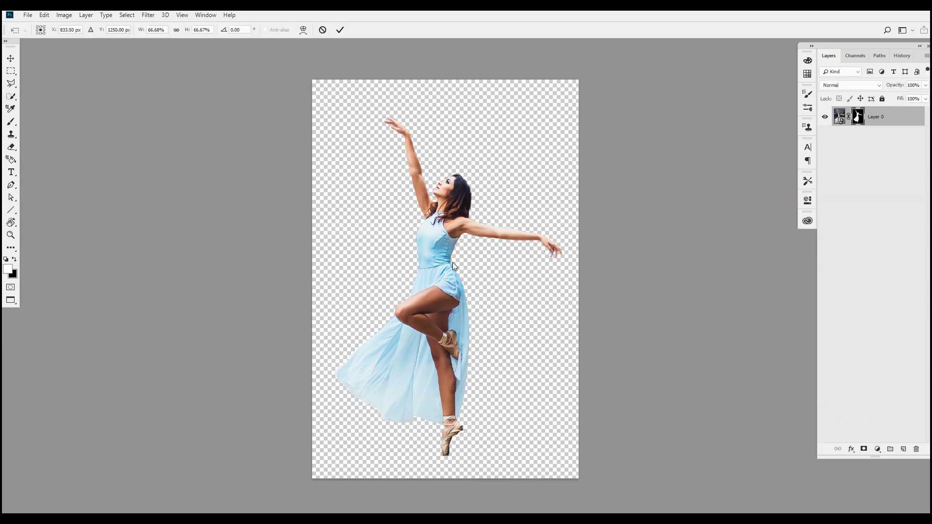
{"action": "right_click", "coordinate": [452, 265]}
{"action": "left_click", "coordinate": [483, 362]}
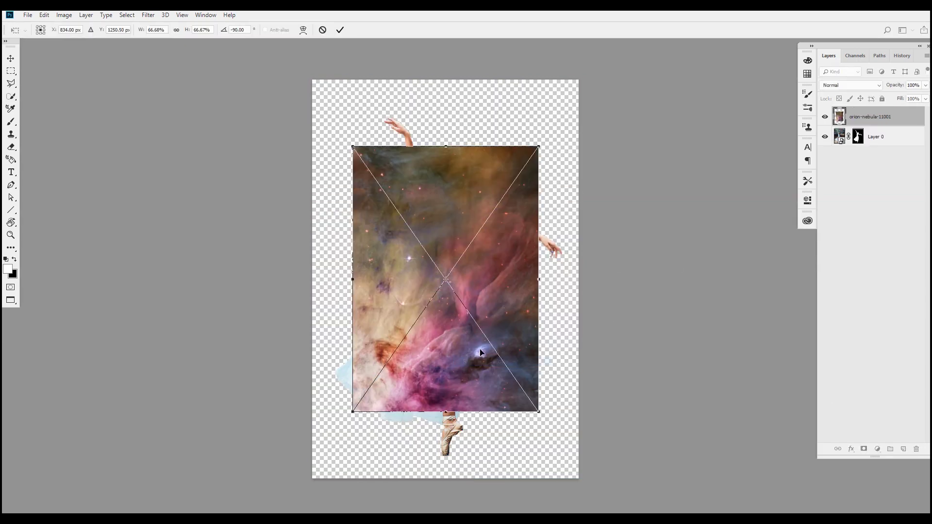
Scale the placed nebula image proportionally to 100% and move its layer below the dancer layer.
{"action": "left_click", "coordinate": [177, 29]}
{"action": "left_click", "coordinate": [148, 30]}
{"action": "double_click", "coordinate": [168, 31]}
{"action": "type", "text": "1"}
{"action": "type", "text": "100"}
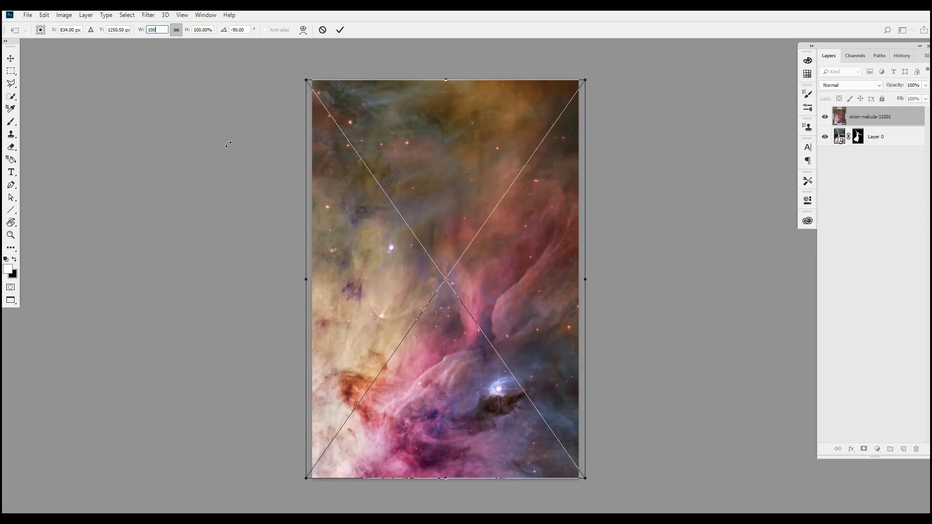
{"action": "key", "text": "Return"}
{"action": "key", "text": "Return"}
{"action": "key", "text": "w"}
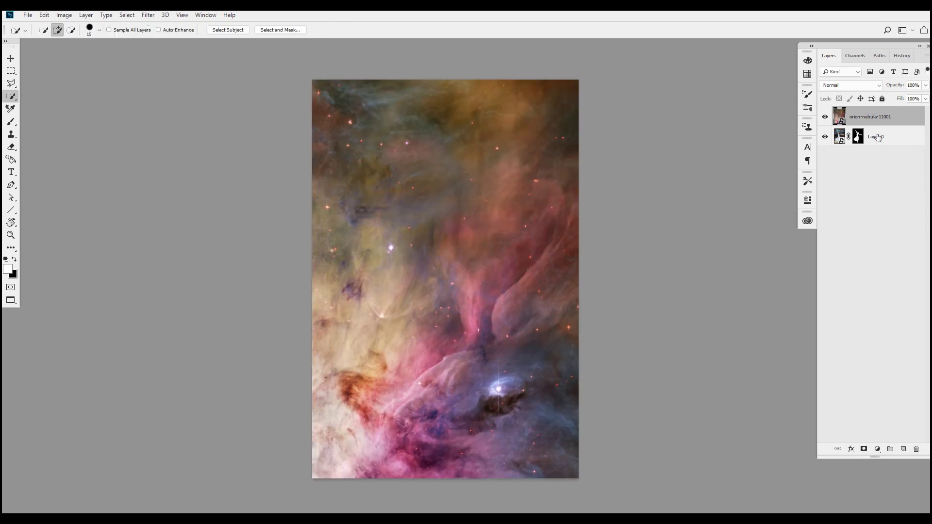
{"action": "left_click_drag", "start_coordinate": [878, 138], "coordinate": [873, 153]}
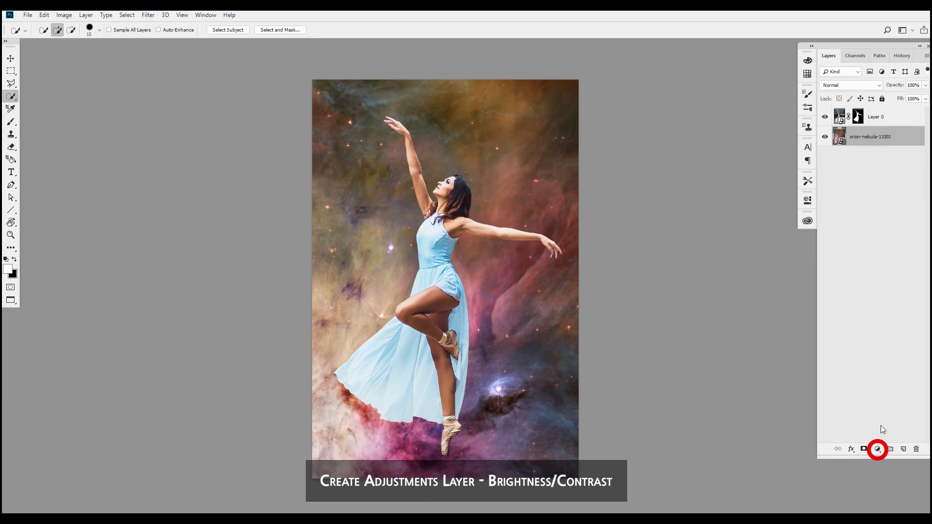
Add a Brightness/Contrast adjustment layer above the nebula with brightness -121 and contrast 92.
{"action": "left_click", "coordinate": [877, 451]}
{"action": "left_click", "coordinate": [874, 311]}
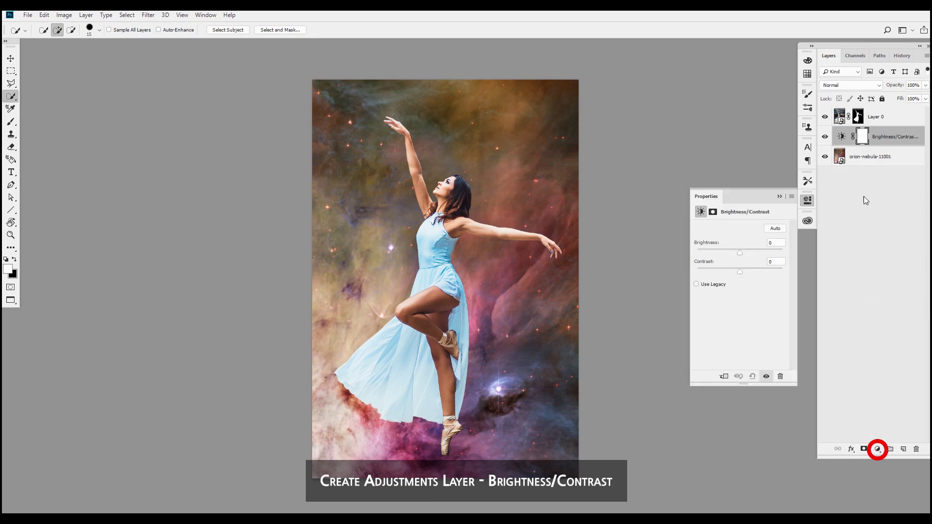
{"action": "left_click_drag", "start_coordinate": [739, 252], "coordinate": [776, 274]}
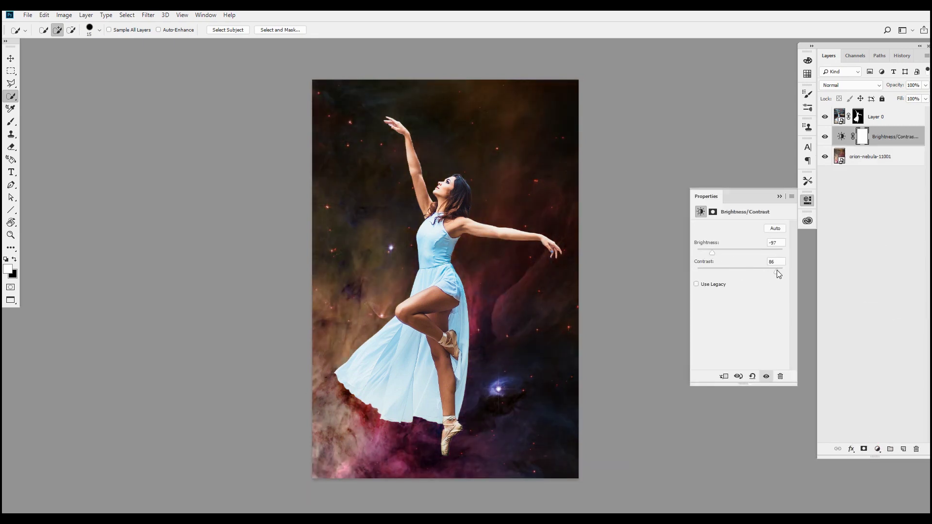
{"action": "left_click_drag", "start_coordinate": [712, 252], "coordinate": [706, 252]}
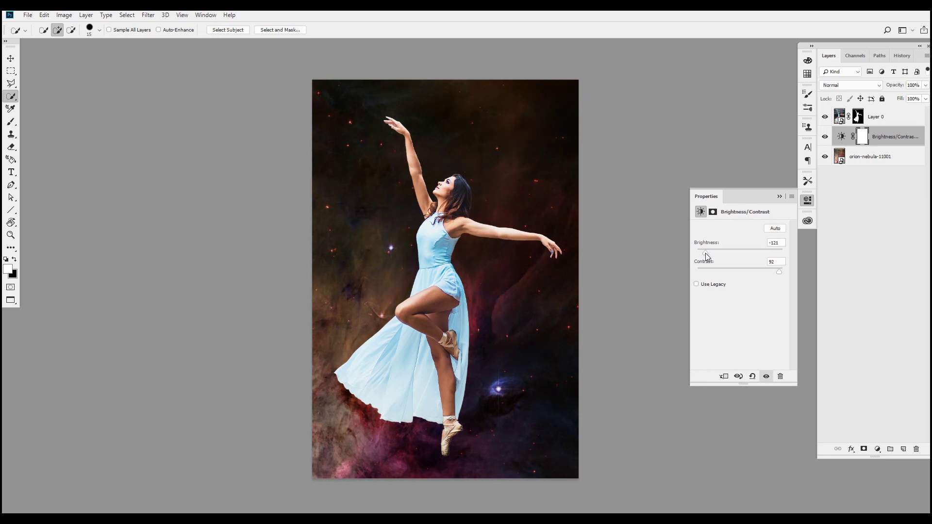
{"action": "left_click", "coordinate": [807, 200]}
Convert the masked dancer layer, Layer 0, to a smart object.
{"action": "left_click", "coordinate": [874, 116]}
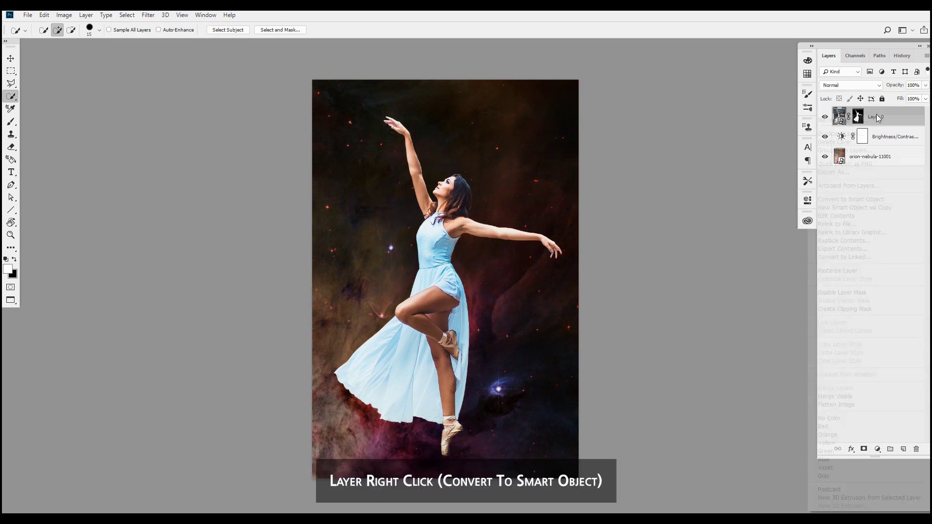
{"action": "right_click", "coordinate": [874, 116]}
{"action": "left_click", "coordinate": [866, 199]}
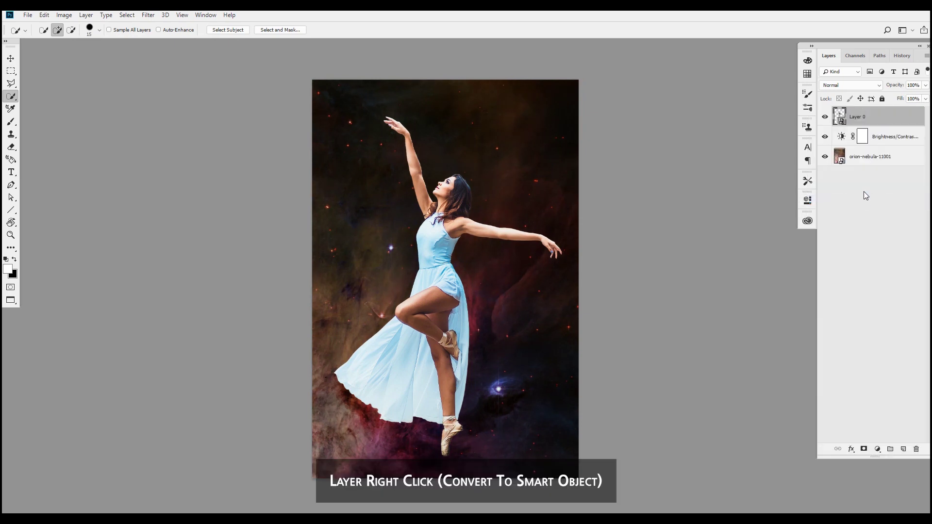
Hide the dancer layer, load its outline as a selection and make a work path from it.
{"action": "left_click", "coordinate": [824, 116]}
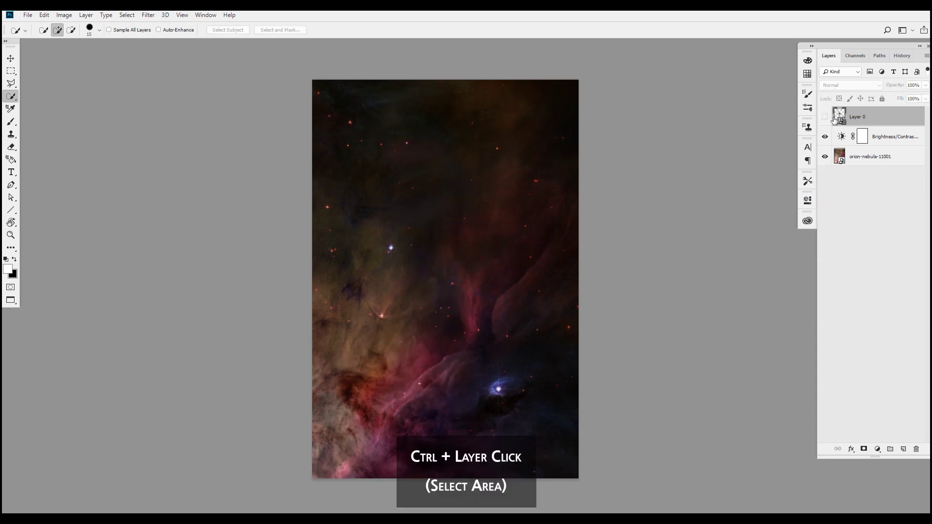
{"action": "left_click", "coordinate": [837, 118], "text": "ctrl"}
{"action": "left_click", "coordinate": [879, 56]}
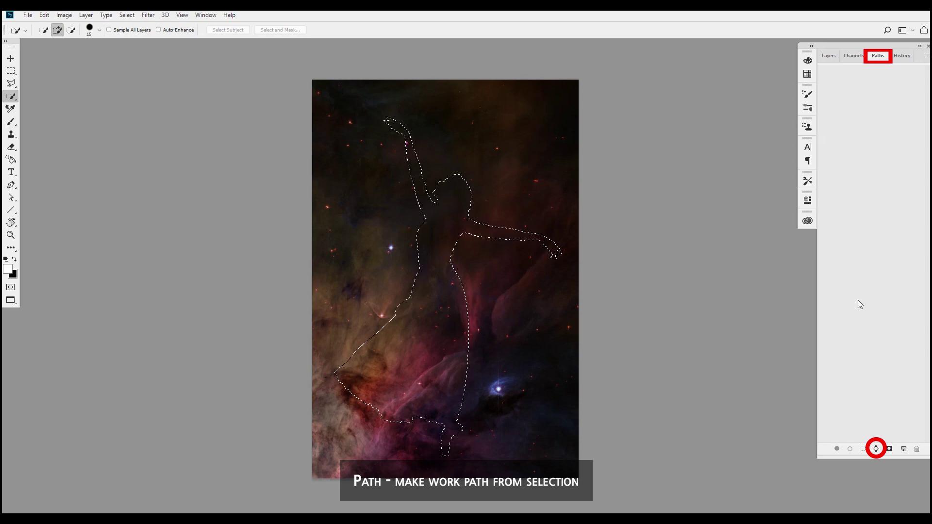
{"action": "left_click", "coordinate": [875, 448]}
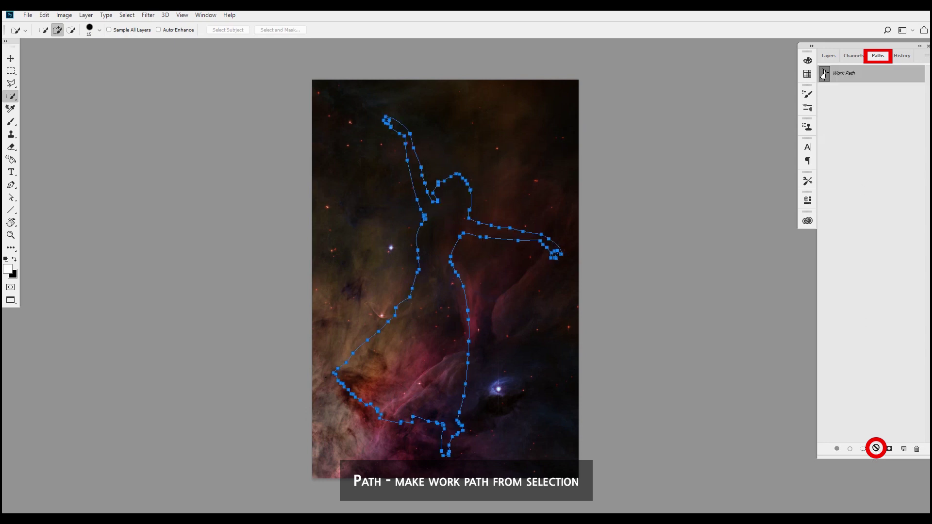
Add a new empty layer above the dancer layer and choose the "star one" preset from the star brushes set for the Brush tool.
{"action": "left_click", "coordinate": [829, 56]}
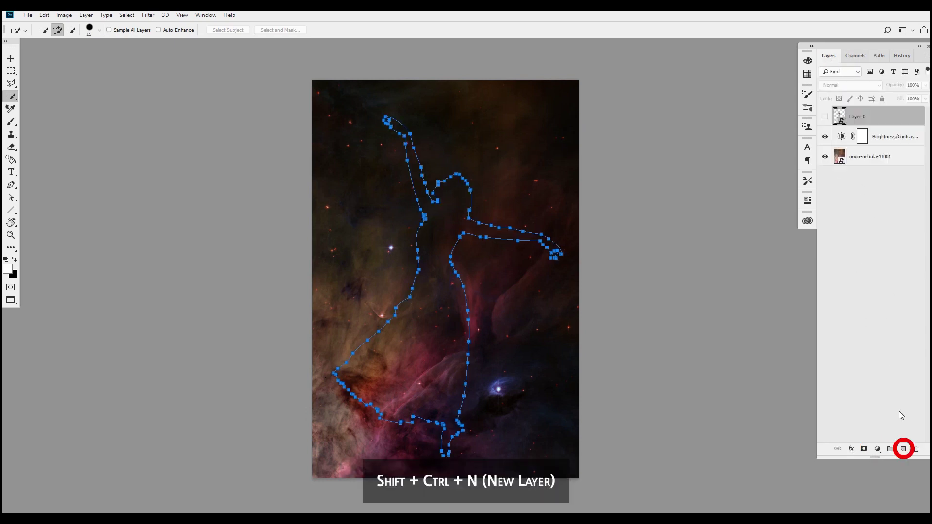
{"action": "left_click", "coordinate": [903, 449]}
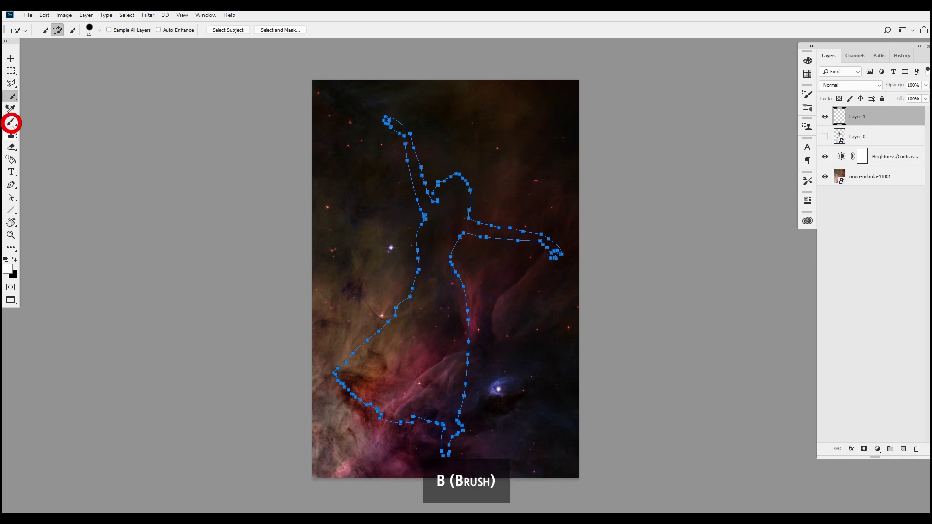
{"action": "key", "text": "b"}
{"action": "left_click", "coordinate": [63, 30]}
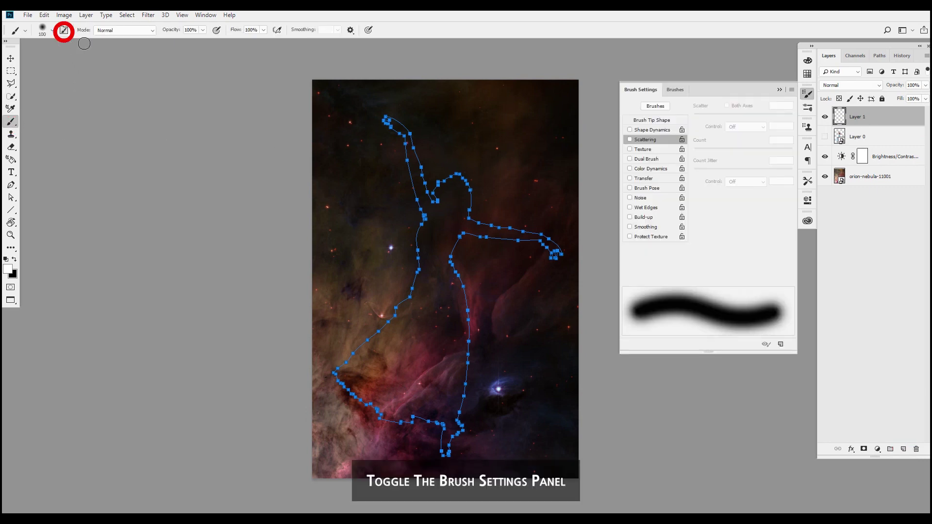
{"action": "left_click", "coordinate": [661, 107]}
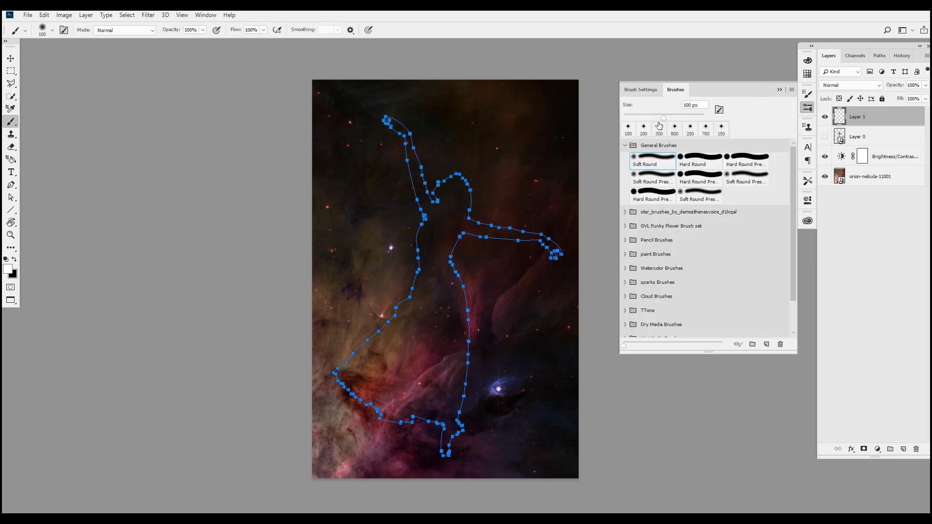
{"action": "left_click", "coordinate": [625, 145]}
{"action": "left_click", "coordinate": [625, 159]}
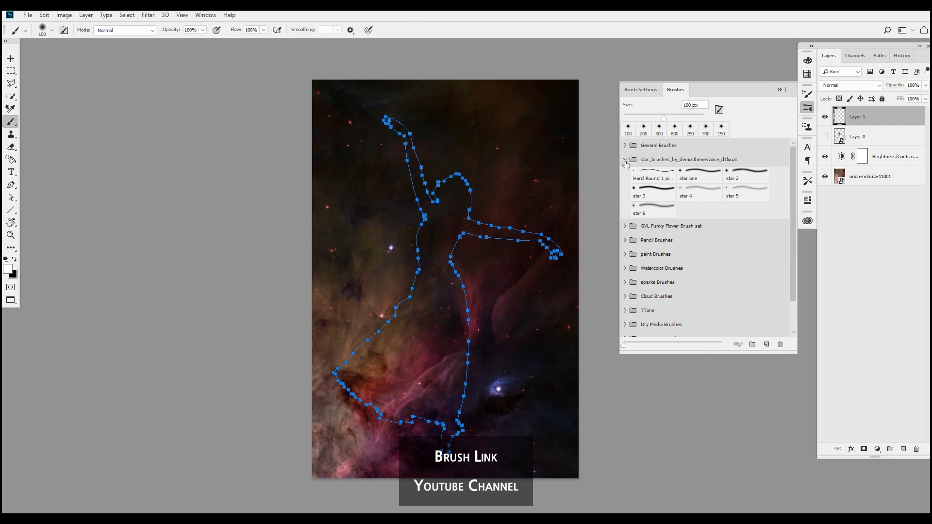
{"action": "left_click", "coordinate": [705, 178]}
{"action": "left_click", "coordinate": [640, 90]}
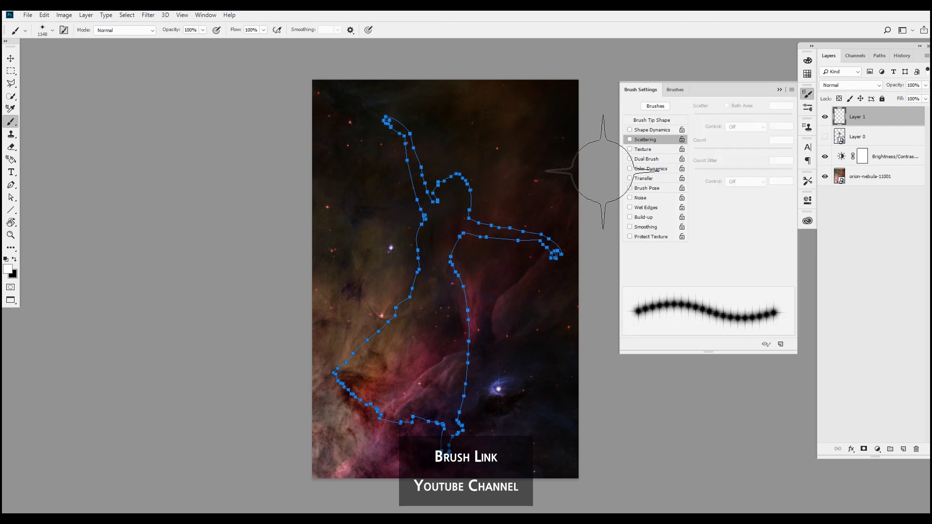
Set the star brush tip to a size of 61 px with 127% spacing.
{"action": "left_click", "coordinate": [663, 121]}
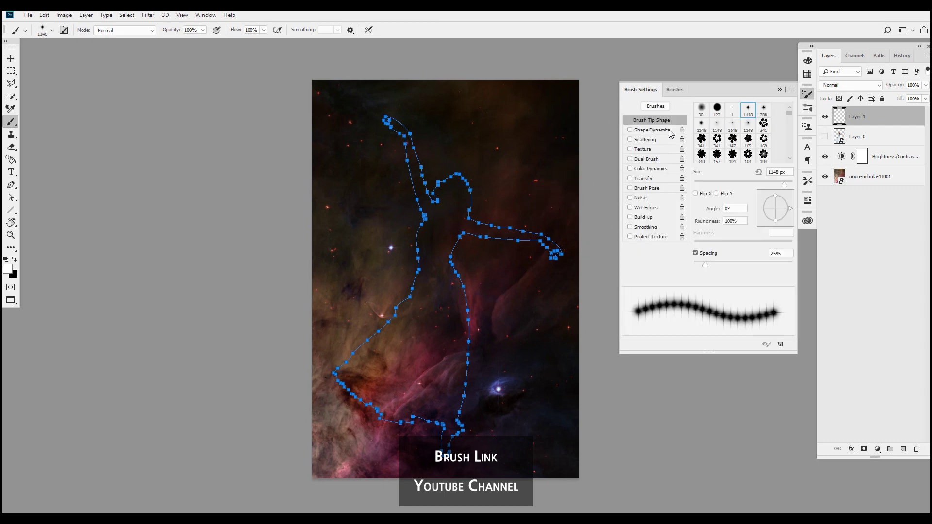
{"action": "left_click_drag", "start_coordinate": [755, 188], "coordinate": [705, 187]}
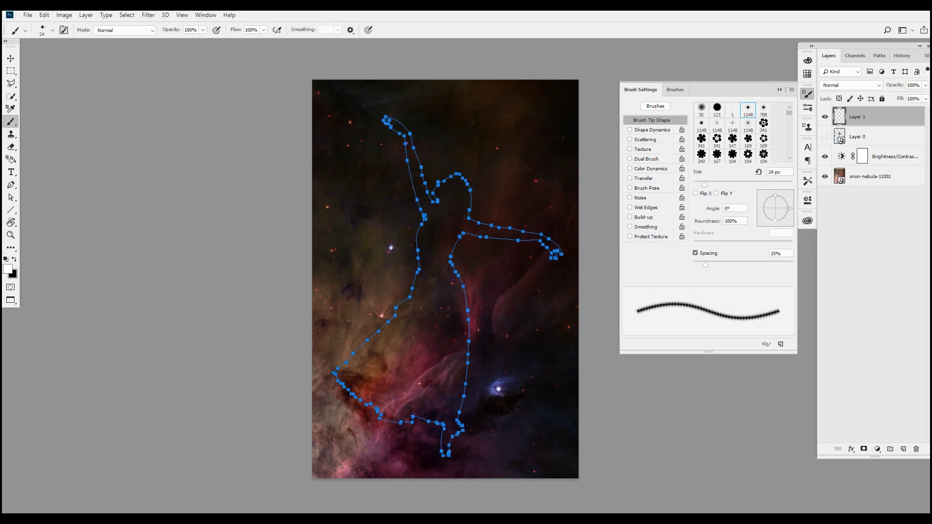
{"action": "left_click", "coordinate": [714, 185]}
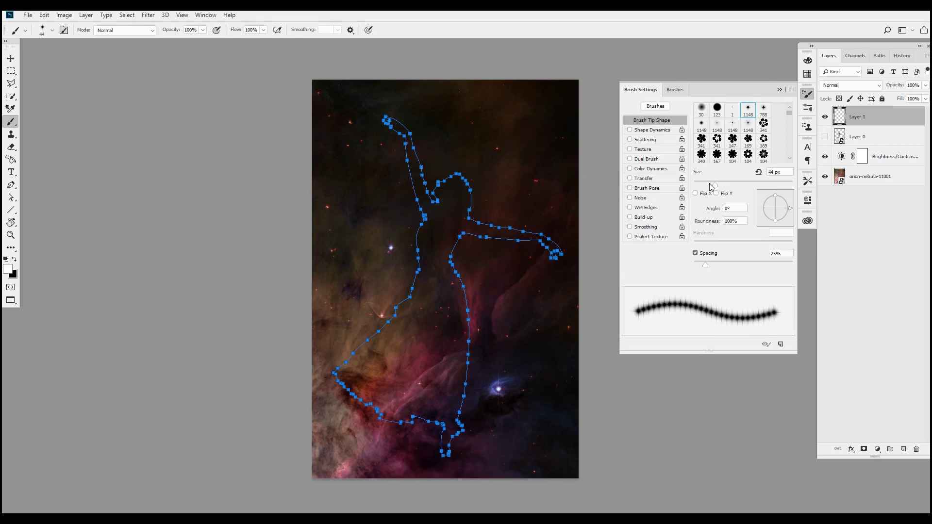
{"action": "left_click_drag", "start_coordinate": [712, 187], "coordinate": [723, 186]}
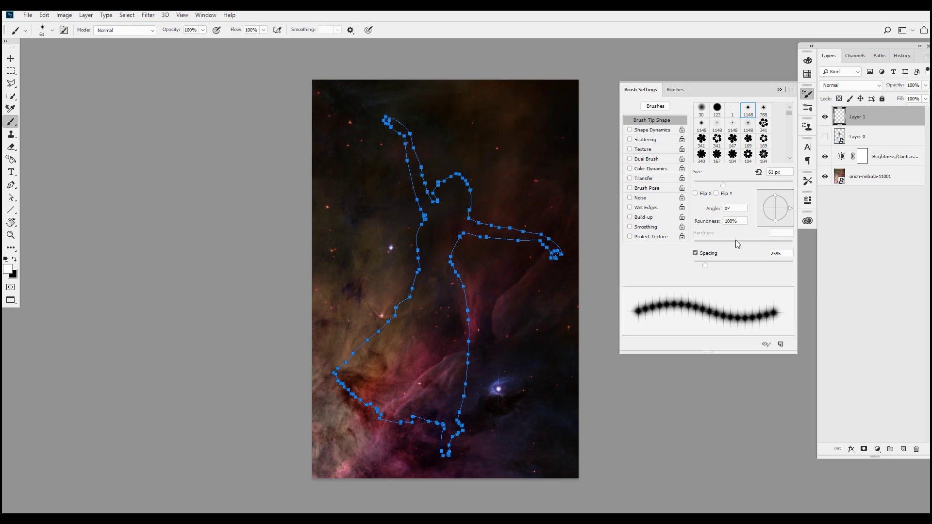
{"action": "left_click_drag", "start_coordinate": [722, 263], "coordinate": [749, 266]}
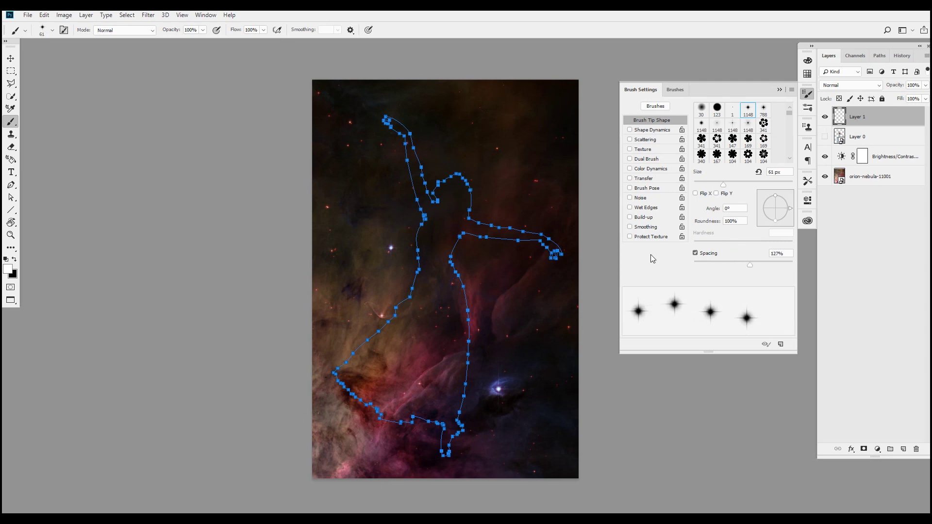
Enable Shape Dynamics for the star brush with 100% size jitter and 51% angle jitter.
{"action": "left_click", "coordinate": [653, 130]}
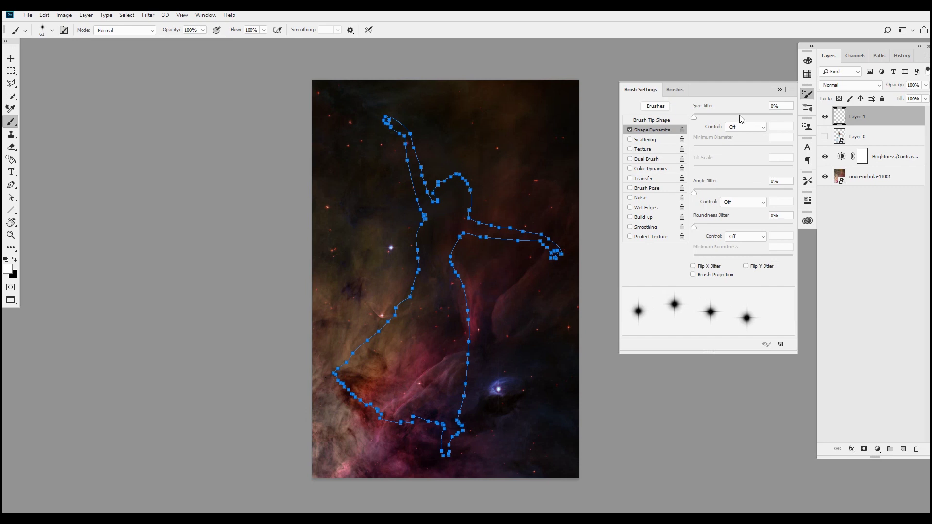
{"action": "left_click_drag", "start_coordinate": [741, 117], "coordinate": [794, 124]}
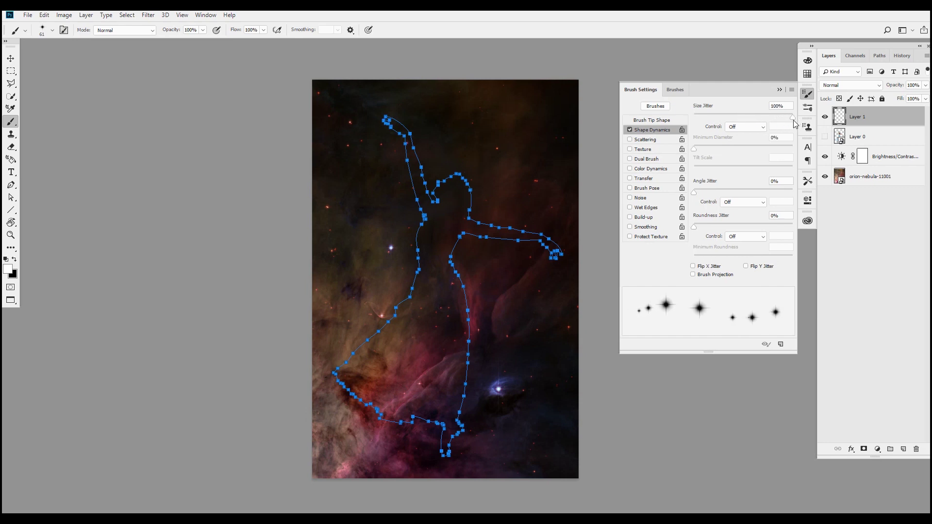
{"action": "left_click_drag", "start_coordinate": [736, 194], "coordinate": [744, 192]}
Stroke the dancer's outline path on Layer 1 with the Brush tool, keeping Simulate Pressure on.
{"action": "key", "text": "p"}
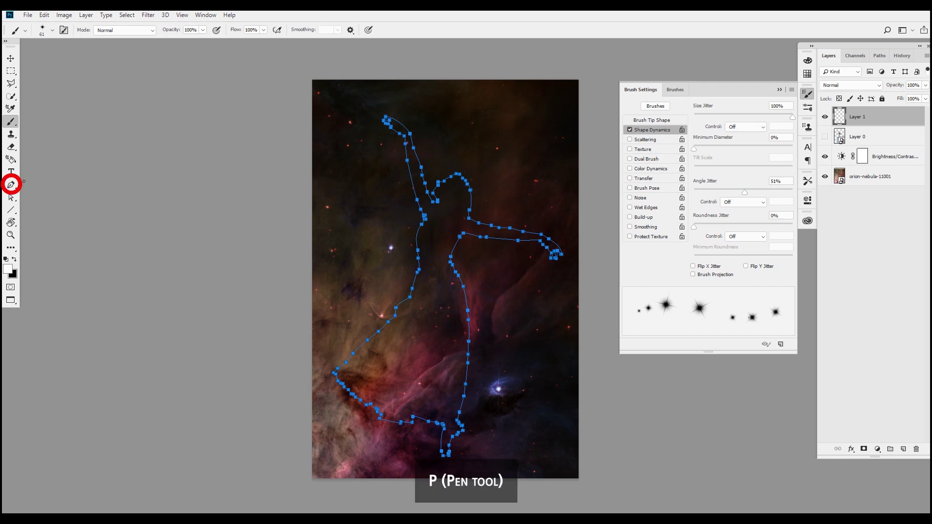
{"action": "right_click", "coordinate": [451, 237]}
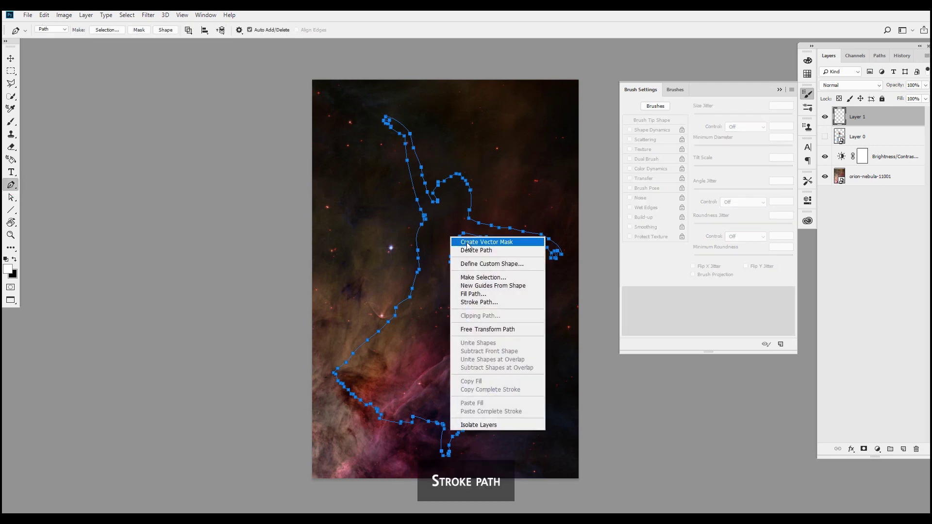
{"action": "left_click", "coordinate": [479, 301]}
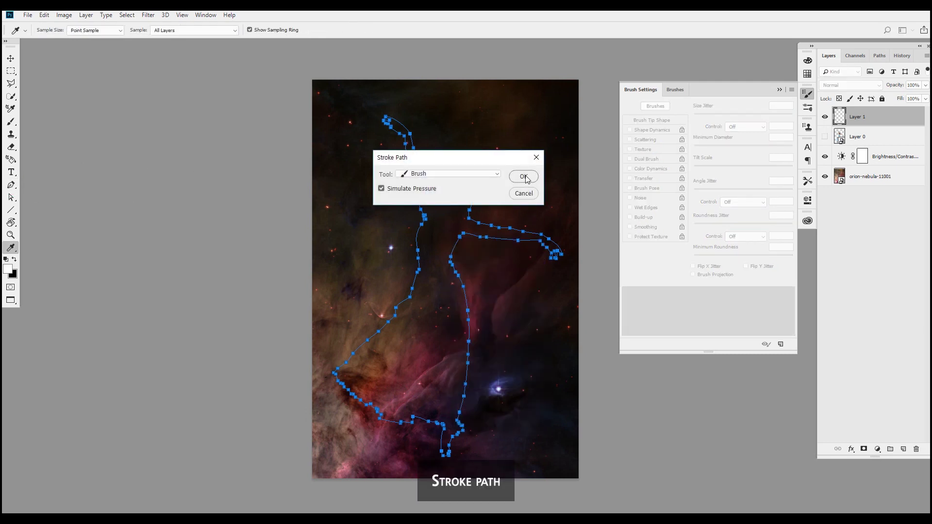
{"action": "left_click", "coordinate": [525, 177]}
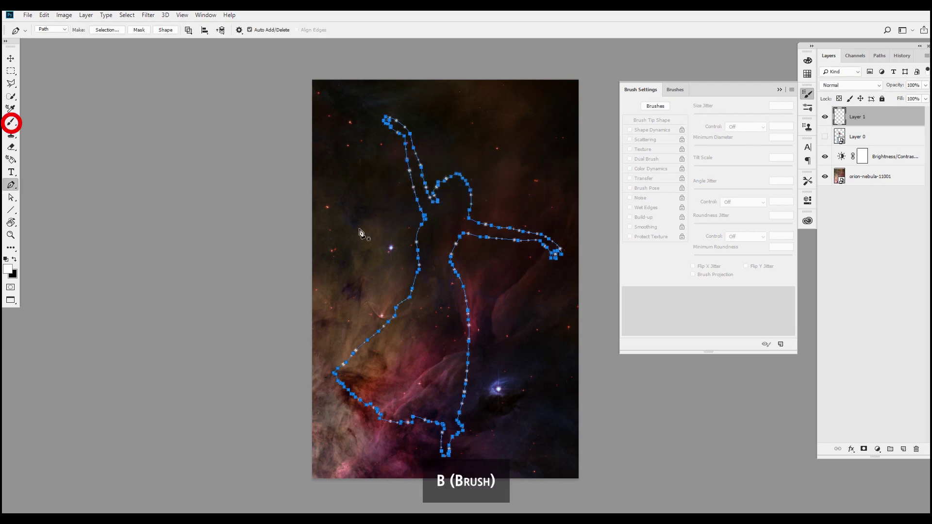
Enlarge the star brush to 99 px and stroke the dancer's outline path with it again.
{"action": "key", "text": "b"}
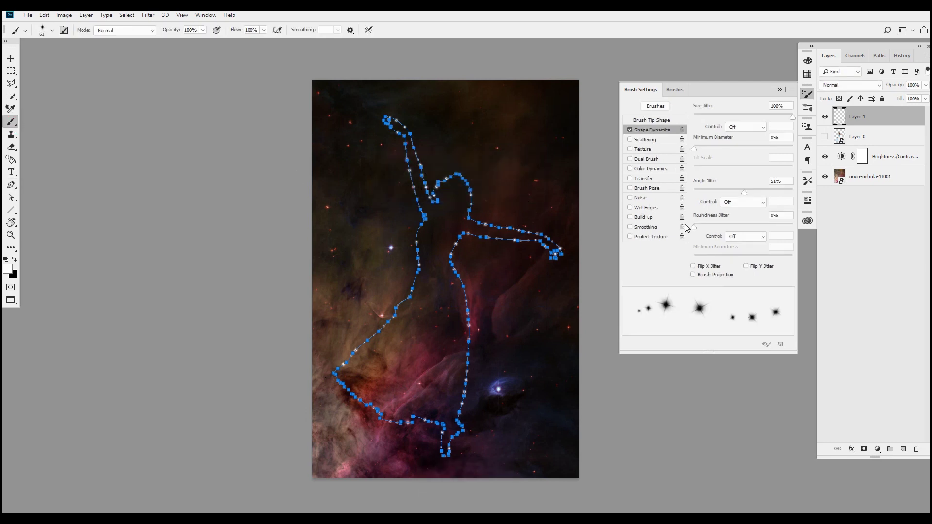
{"action": "left_click", "coordinate": [662, 121]}
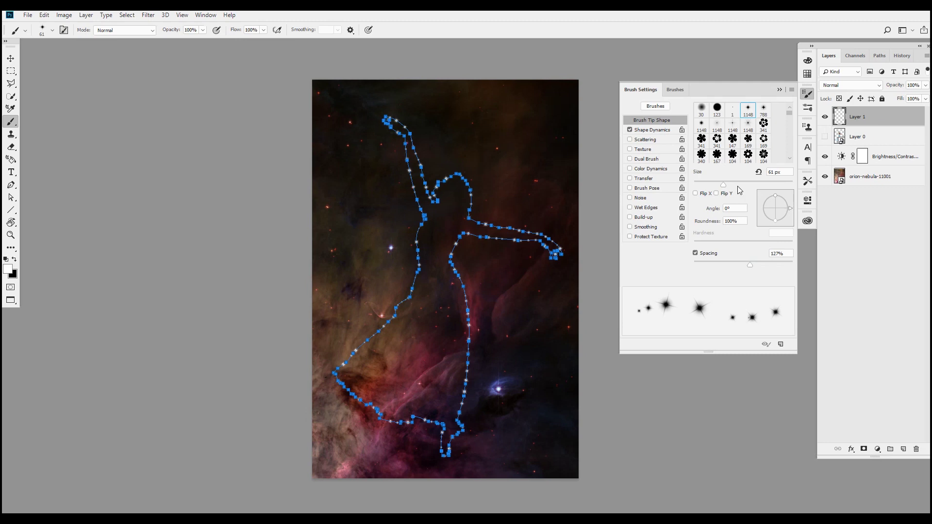
{"action": "left_click", "coordinate": [742, 185]}
{"action": "key", "text": "p"}
{"action": "right_click", "coordinate": [432, 224]}
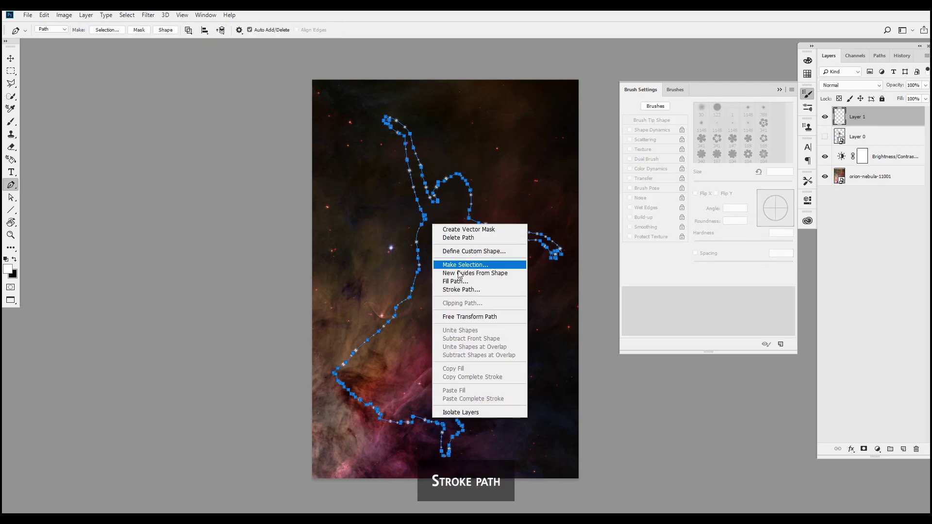
{"action": "left_click", "coordinate": [459, 291]}
Reduce the star brush to 39 px, stroke the outline path once more and hide the path.
{"action": "key", "text": "b"}
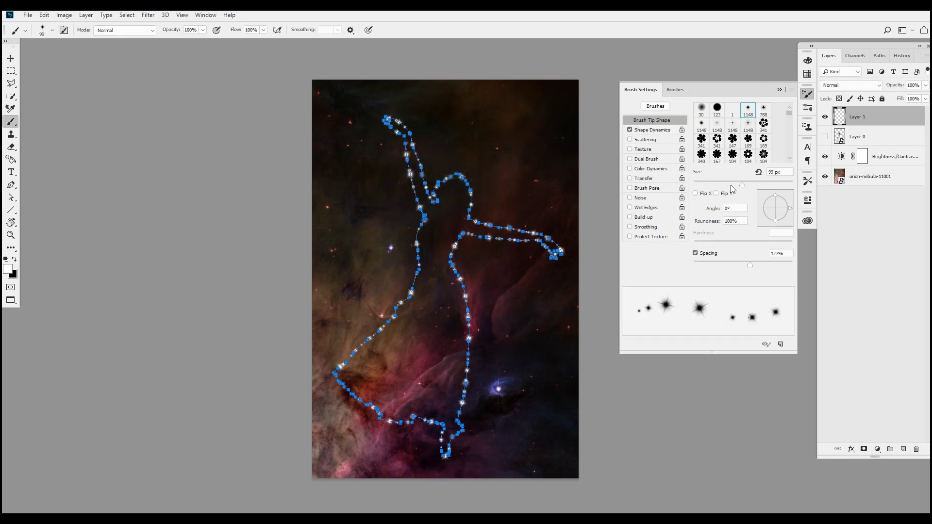
{"action": "left_click_drag", "start_coordinate": [731, 185], "coordinate": [712, 186]}
{"action": "key", "text": "p"}
{"action": "right_click", "coordinate": [447, 253]}
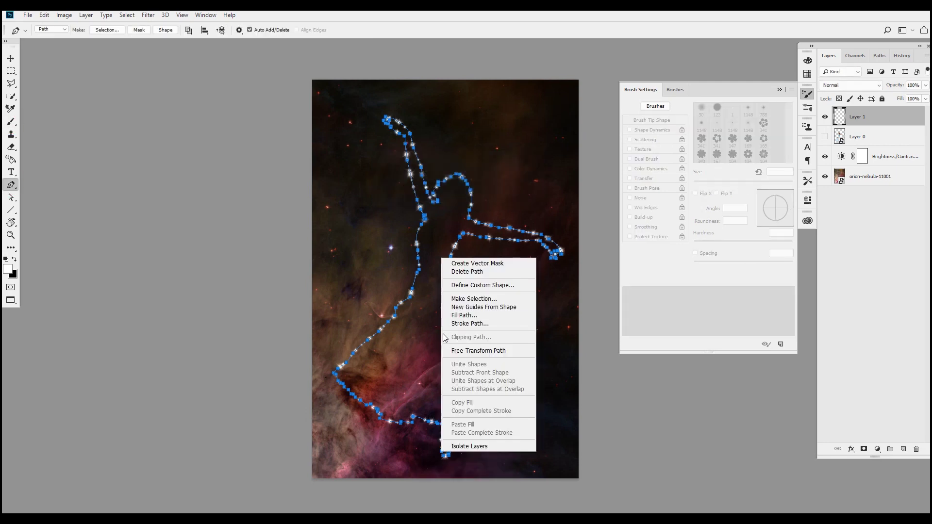
{"action": "left_click", "coordinate": [471, 323]}
{"action": "key", "text": "Return"}
{"action": "key", "text": "Return"}
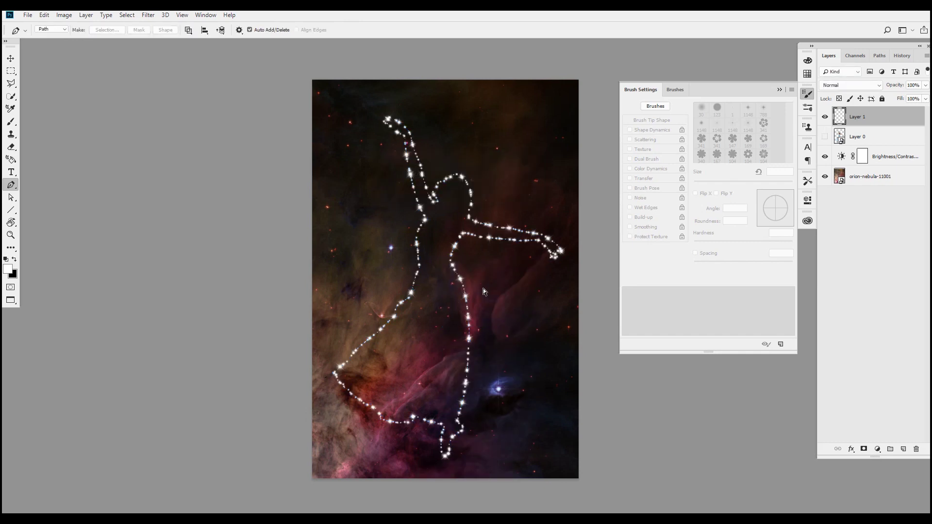
Select the whole canvas and subtract the shape of the dancer layer, Layer 0, from the selection.
{"action": "key", "text": "ctrl+a"}
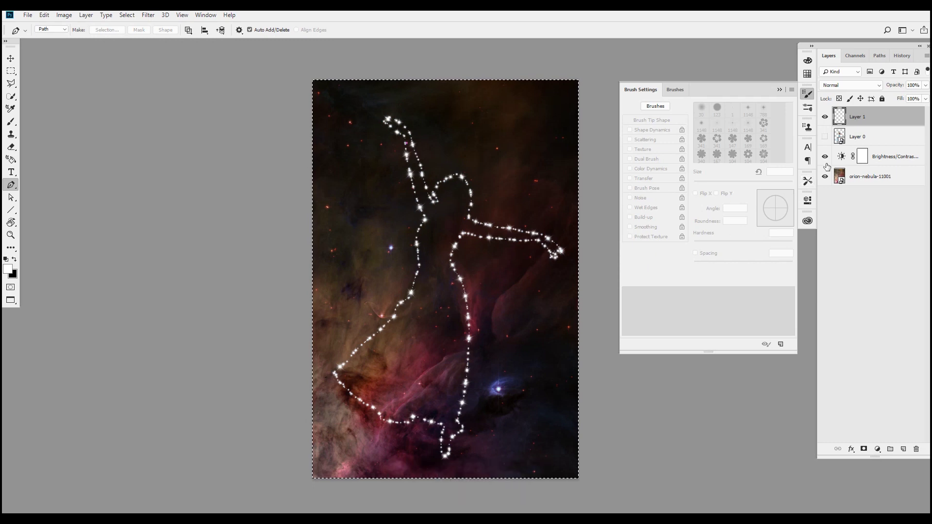
{"action": "left_click", "coordinate": [841, 140], "text": "ctrl+alt"}
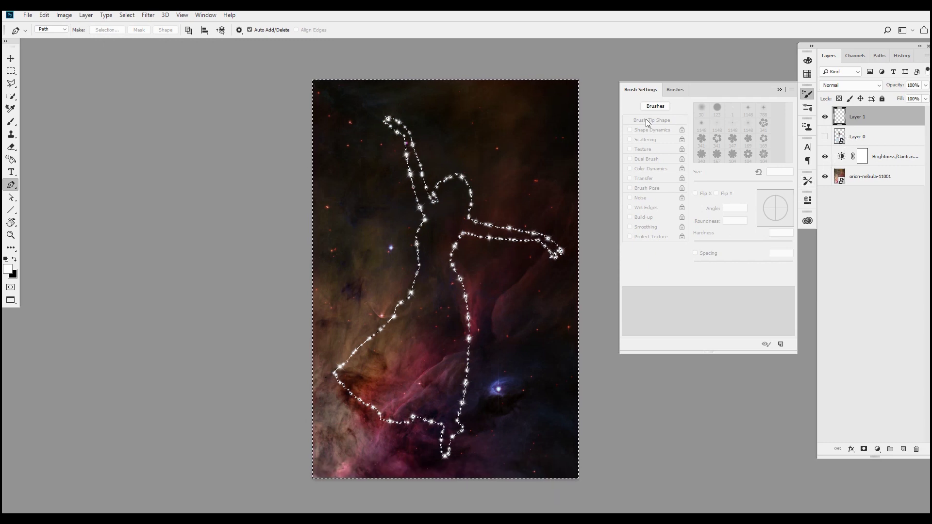
Set the star brush size to 47 px and enable Scattering with 1000% scatter.
{"action": "key", "text": "b"}
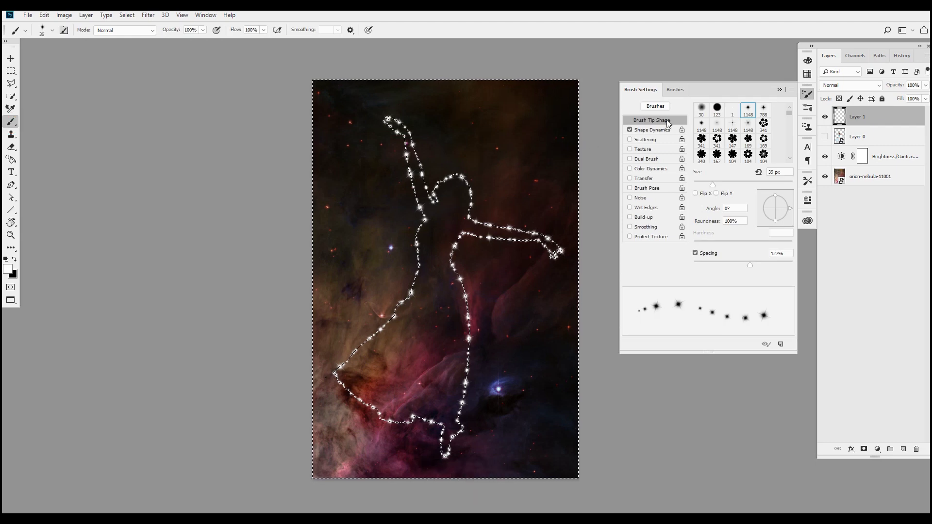
{"action": "key", "text": "bracketright"}
{"action": "key", "text": "bracketright"}
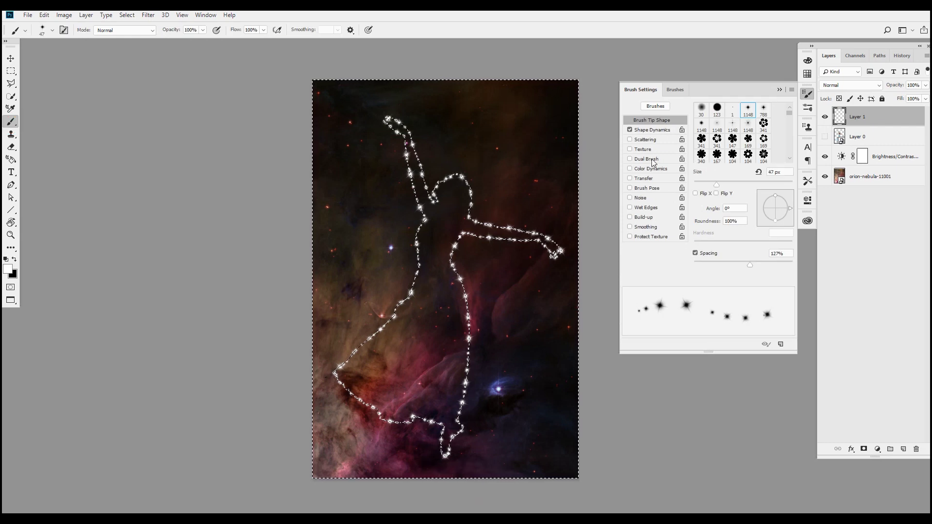
{"action": "left_click", "coordinate": [630, 139]}
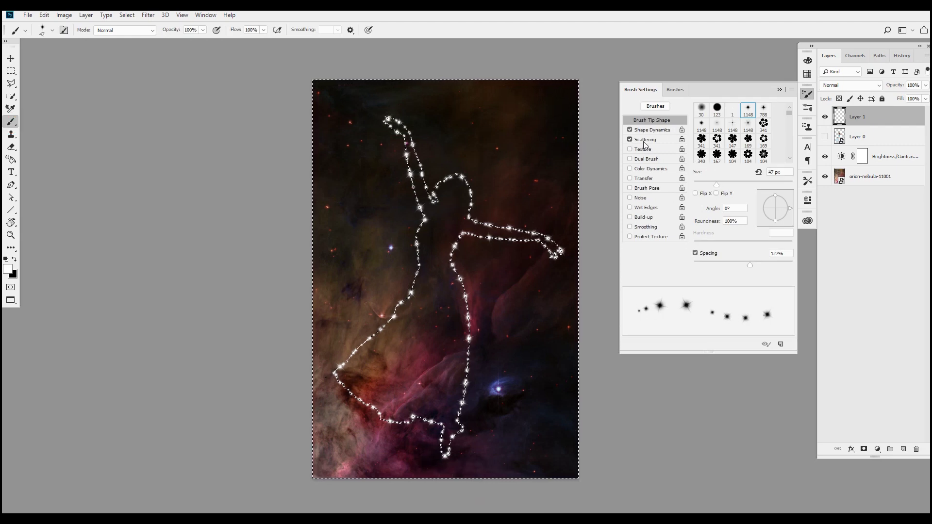
{"action": "left_click", "coordinate": [645, 140]}
{"action": "left_click_drag", "start_coordinate": [718, 115], "coordinate": [792, 115]}
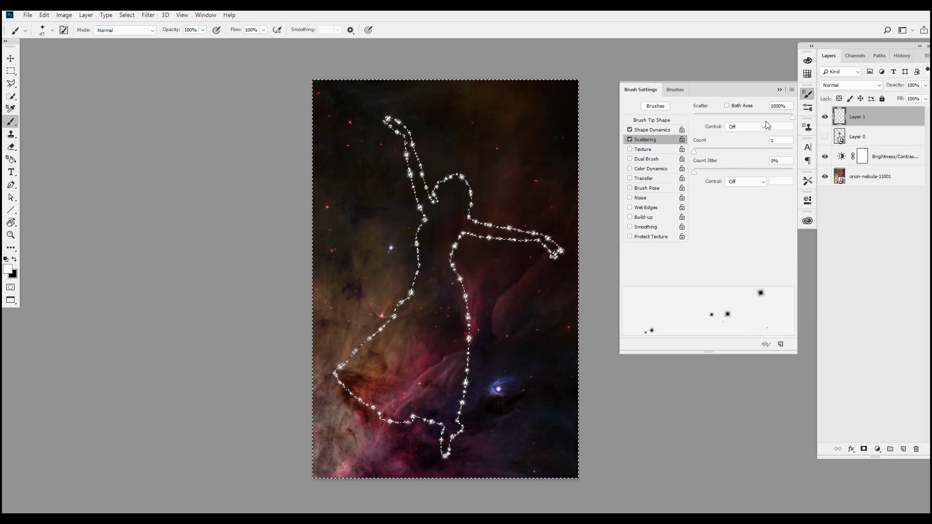
Reactivate the work path and stroke it on Layer 1 with the scattered star brush, keeping Simulate Pressure on.
{"action": "key", "text": "p"}
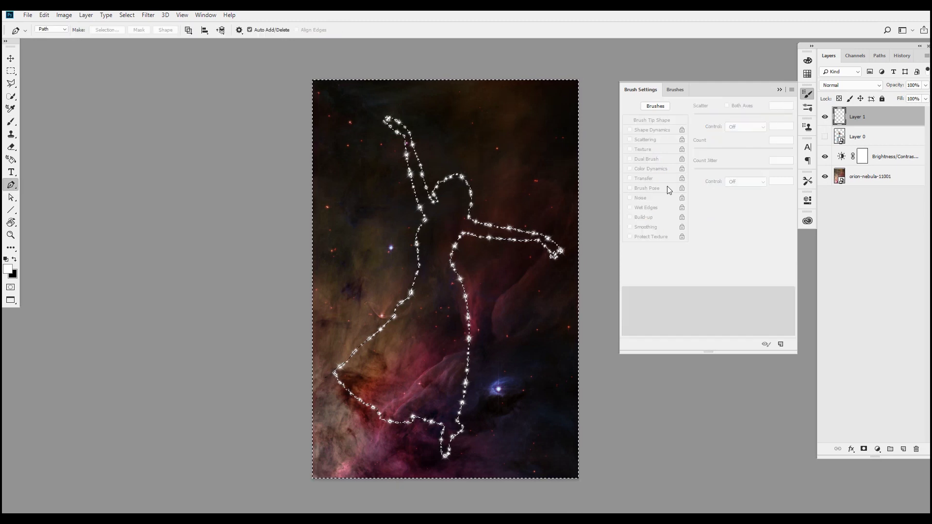
{"action": "left_click", "coordinate": [878, 56]}
{"action": "left_click", "coordinate": [855, 74]}
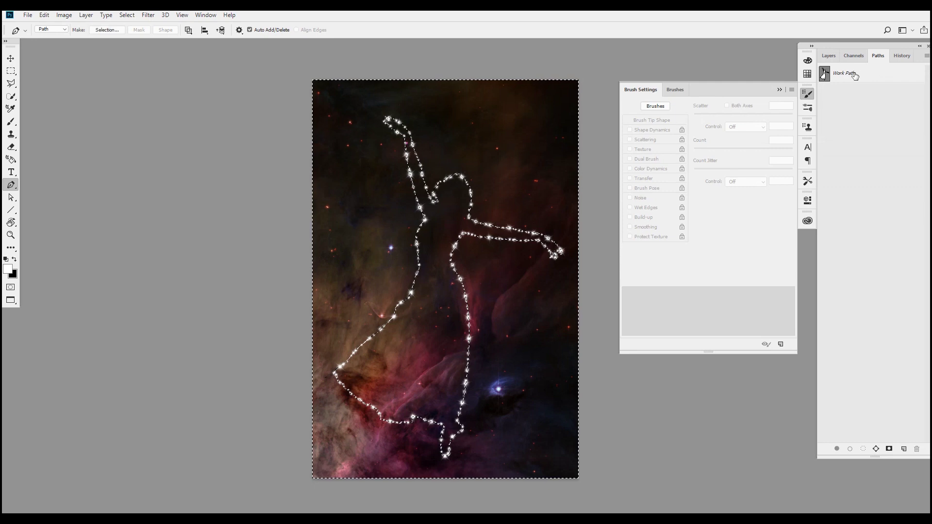
{"action": "left_click", "coordinate": [830, 57]}
{"action": "right_click", "coordinate": [478, 213]}
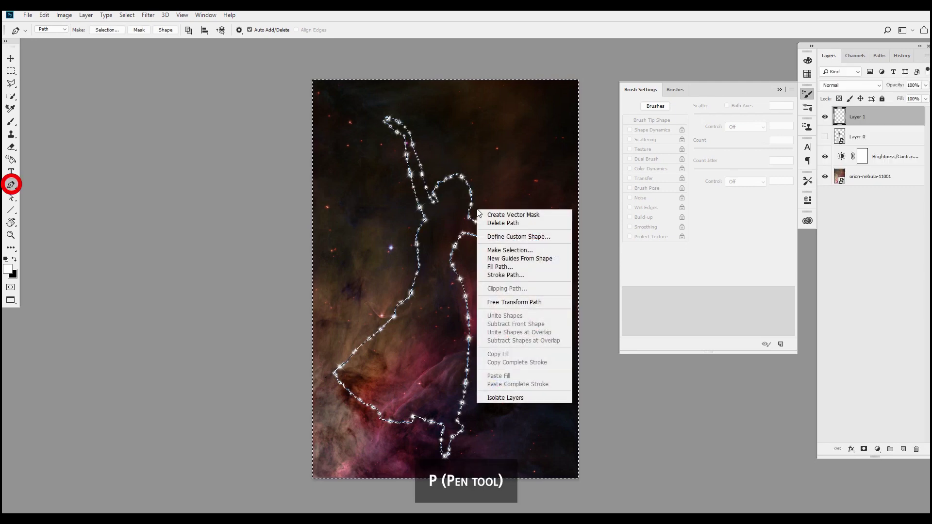
{"action": "left_click", "coordinate": [506, 275]}
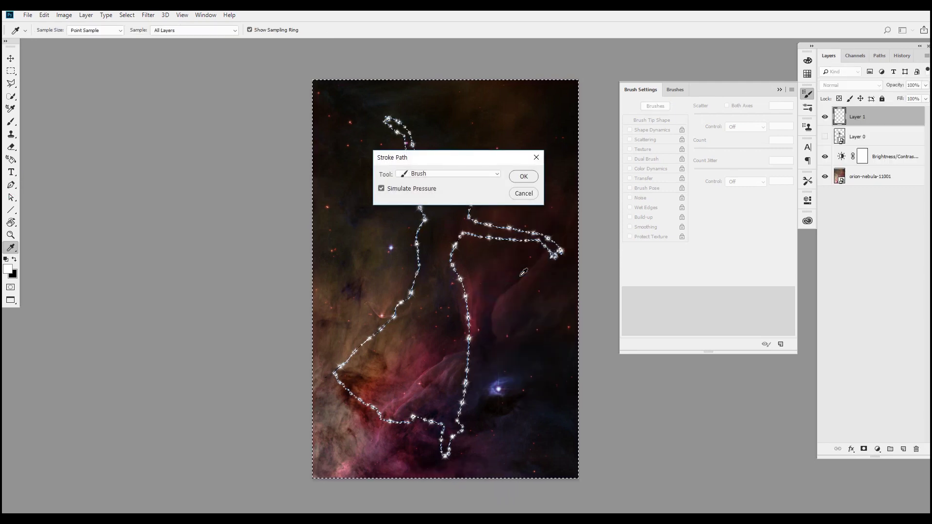
{"action": "left_click", "coordinate": [523, 176]}
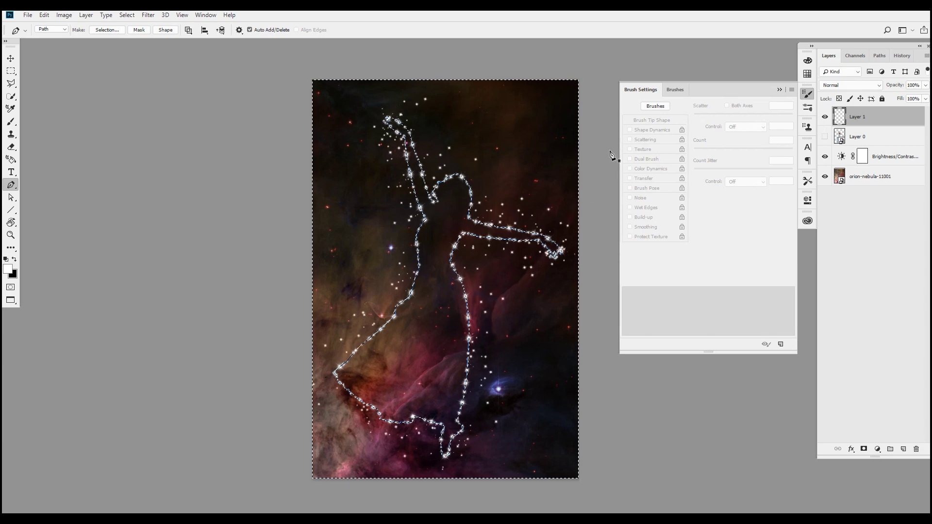
Choose the "star 2" brush preset and enable Shape Dynamics with 32% angle jitter and 42% size jitter.
{"action": "key", "text": "b"}
{"action": "left_click", "coordinate": [656, 106]}
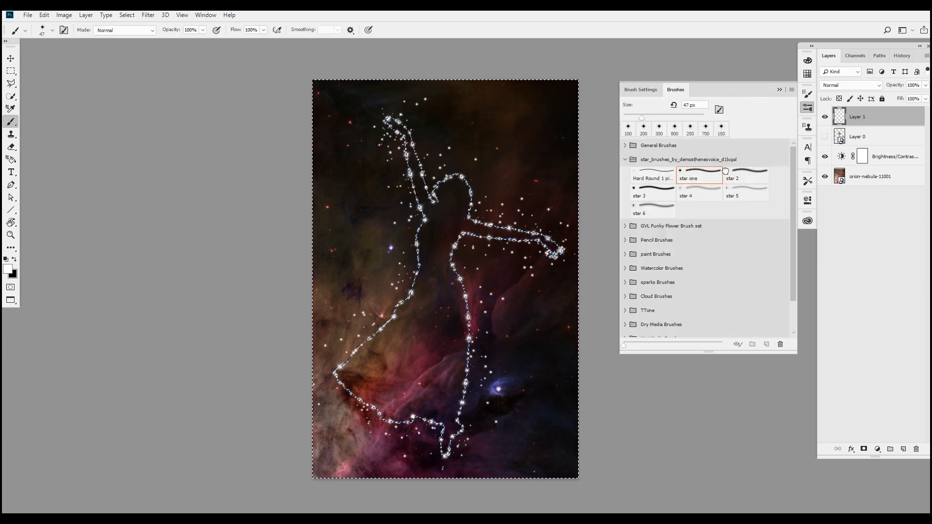
{"action": "left_click", "coordinate": [726, 172]}
{"action": "left_click", "coordinate": [641, 90]}
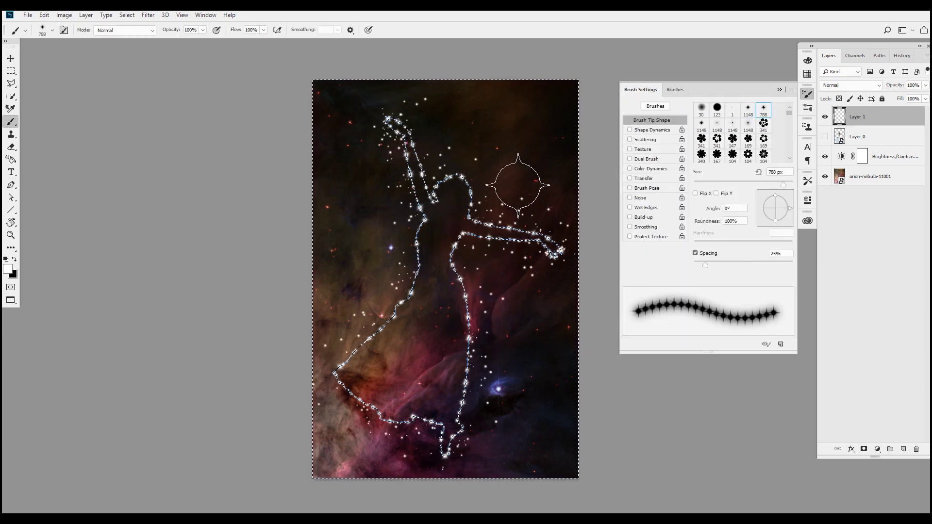
{"action": "left_click", "coordinate": [652, 130]}
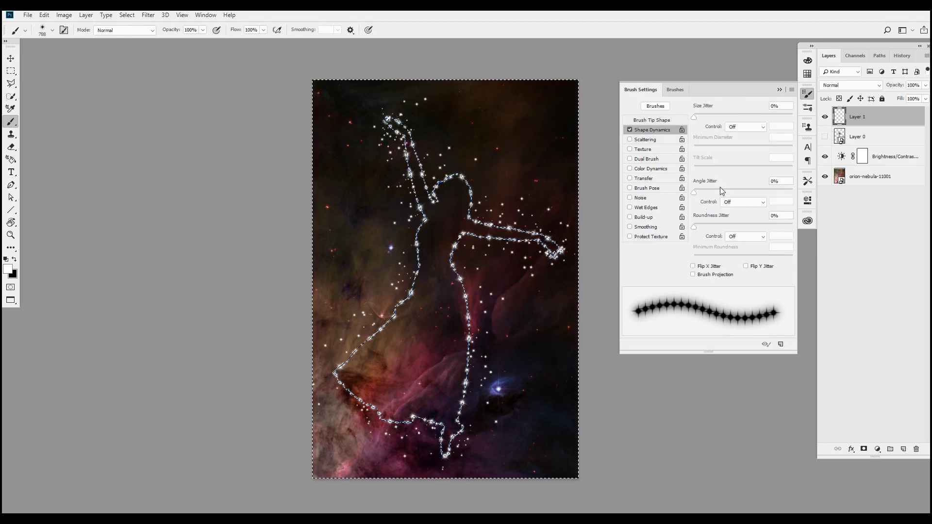
{"action": "left_click_drag", "start_coordinate": [721, 189], "coordinate": [725, 192]}
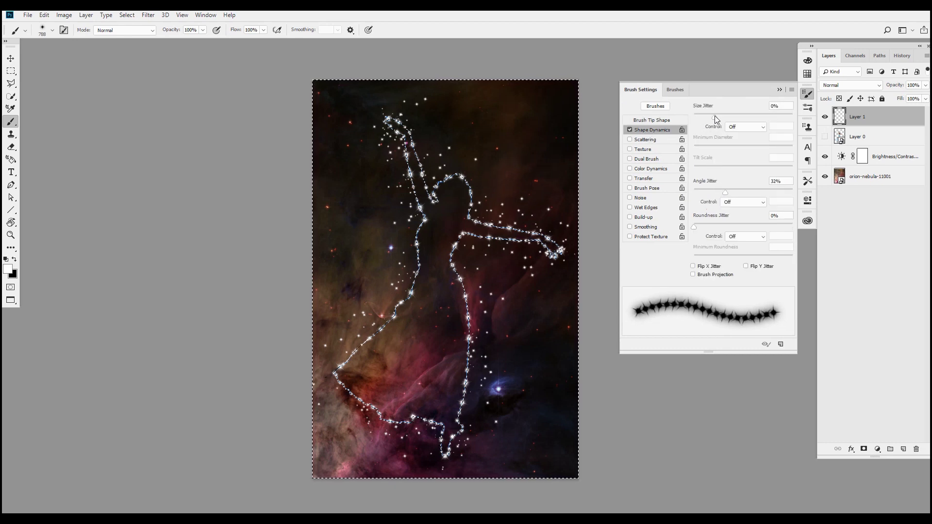
{"action": "left_click_drag", "start_coordinate": [715, 116], "coordinate": [735, 117]}
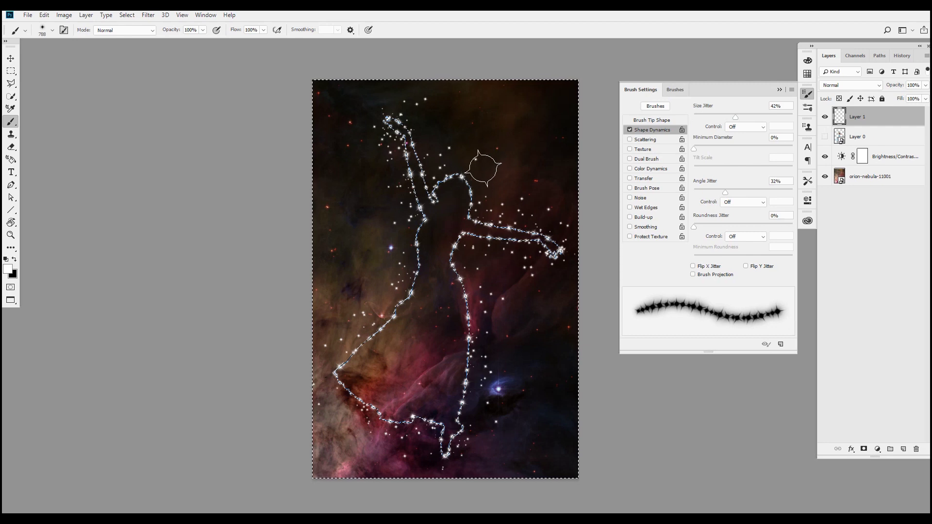
Deselect, reduce the brush to 200 px, and stamp single stars on the dancer's head, on her outstretched arm and beside her skirt.
{"action": "key", "text": "bracketleft"}
{"action": "key", "text": "bracketleft"}
{"action": "key", "text": "bracketleft"}
{"action": "key", "text": "bracketleft"}
{"action": "key", "text": "bracketleft"}
{"action": "key", "text": "bracketleft"}
{"action": "key", "text": "bracketleft"}
{"action": "key", "text": "ctrl+d"}
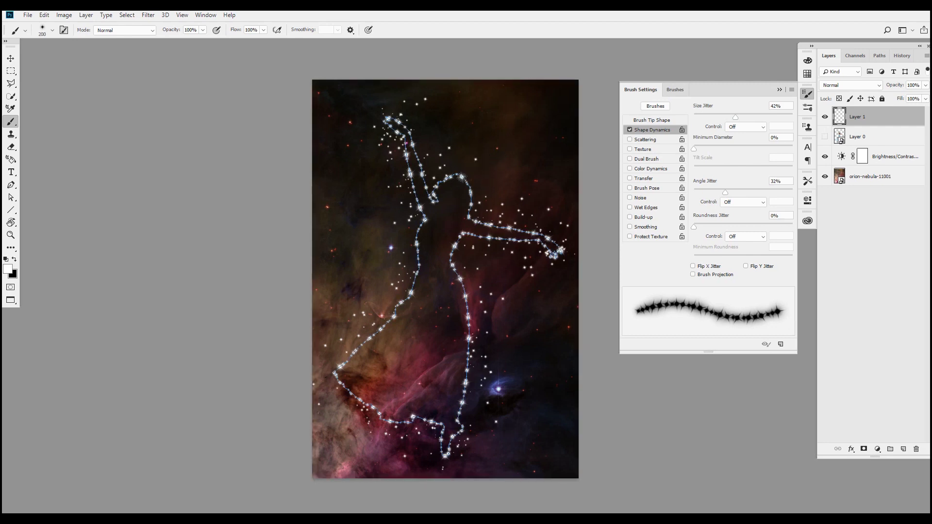
{"action": "left_click", "coordinate": [462, 178]}
{"action": "left_click", "coordinate": [539, 235]}
{"action": "left_click", "coordinate": [339, 314]}
Stamp smaller single stars of varying size, up to 150 px, in the nebula on both sides of the dancer's outline.
{"action": "key", "text": "bracketleft"}
{"action": "key", "text": "bracketleft"}
{"action": "key", "text": "bracketleft"}
{"action": "left_click", "coordinate": [377, 212]}
{"action": "left_click", "coordinate": [343, 176]}
{"action": "left_click", "coordinate": [551, 357]}
{"action": "key", "text": "bracketright"}
{"action": "key", "text": "bracketright"}
{"action": "left_click", "coordinate": [527, 433]}
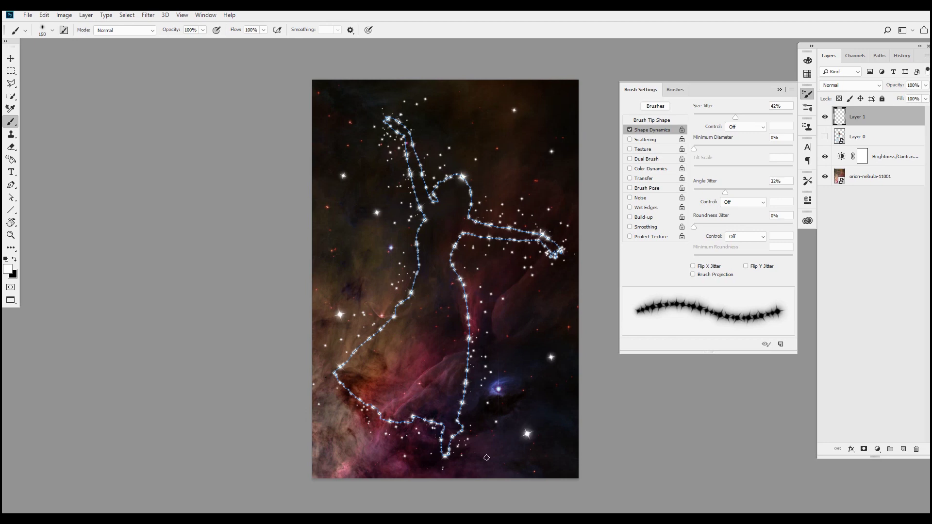
Stamp more small stars around the dancer with the brush at 60 px, and set the brush spacing to 167%.
{"action": "left_click", "coordinate": [331, 456]}
{"action": "left_click", "coordinate": [343, 439]}
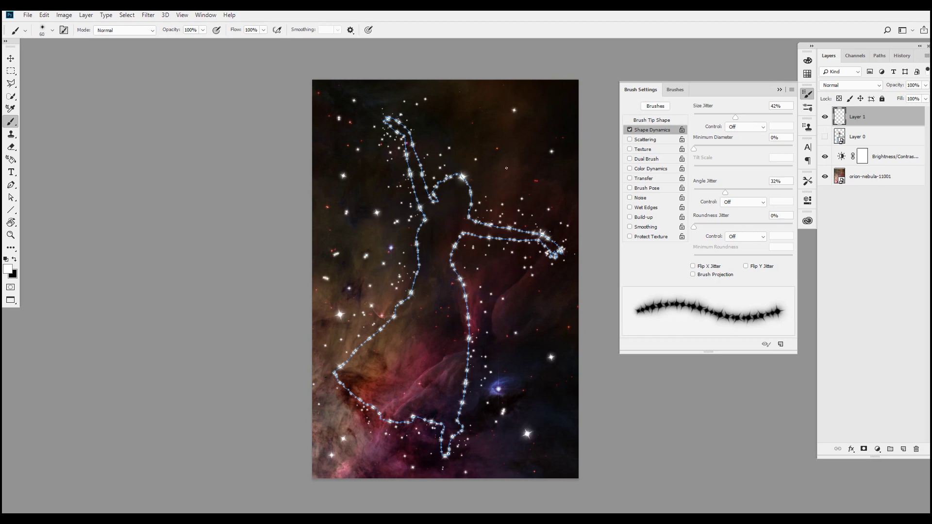
{"action": "left_click", "coordinate": [665, 120]}
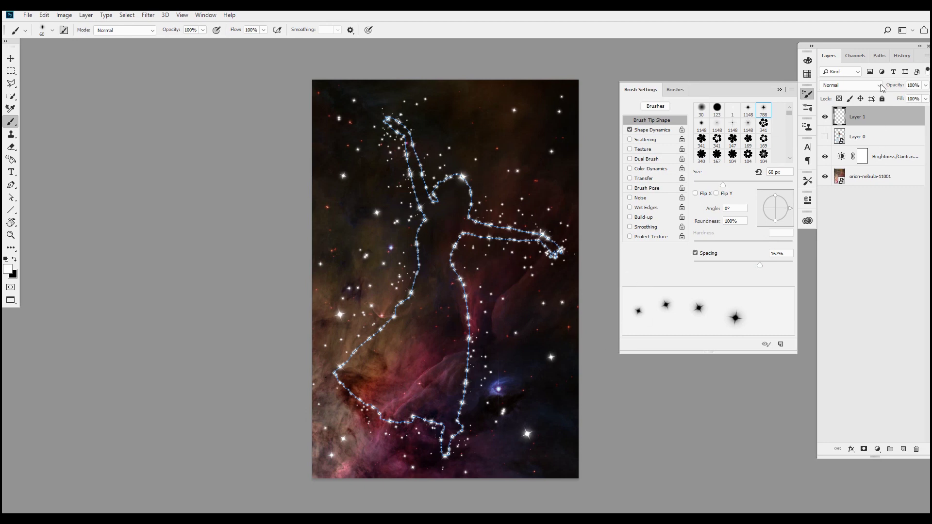
Show Layer 0 and choose the Glowing Edges effect for it in the Filter Gallery.
{"action": "left_click", "coordinate": [857, 137]}
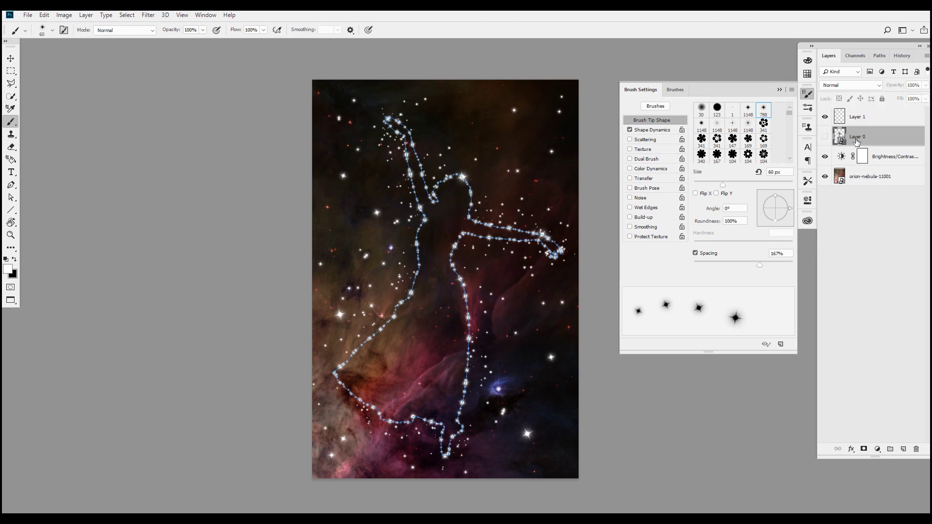
{"action": "left_click", "coordinate": [825, 137]}
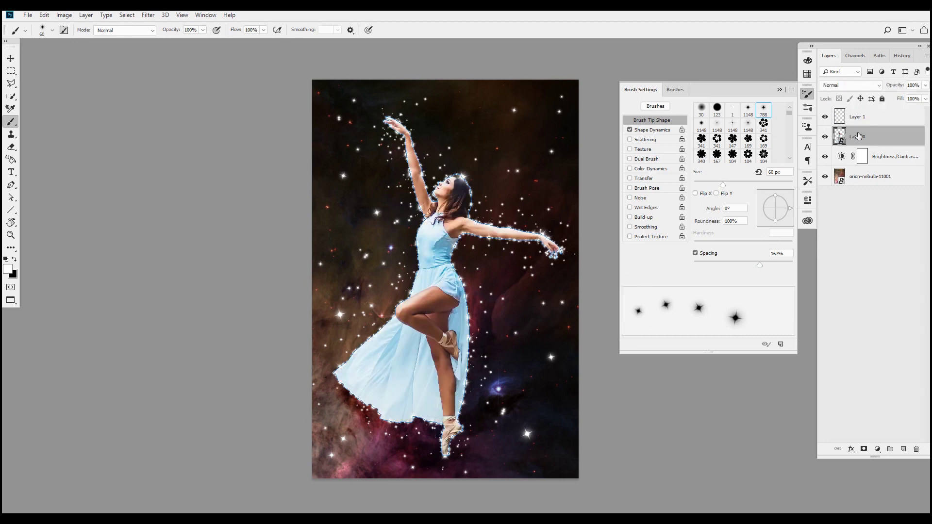
{"action": "key", "text": "p"}
{"action": "left_click", "coordinate": [148, 15]}
{"action": "left_click", "coordinate": [157, 55]}
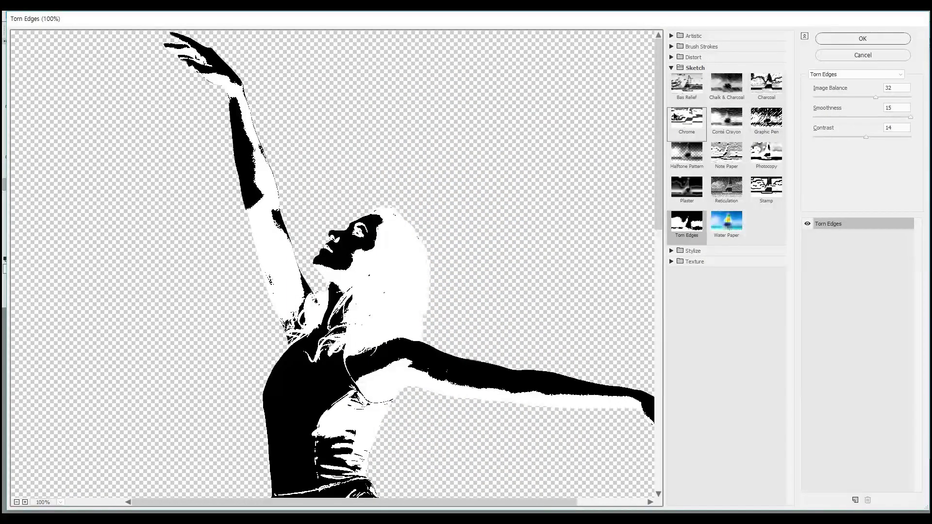
{"action": "left_click", "coordinate": [671, 68]}
{"action": "left_click", "coordinate": [671, 57]}
{"action": "left_click", "coordinate": [672, 58]}
{"action": "left_click", "coordinate": [671, 78]}
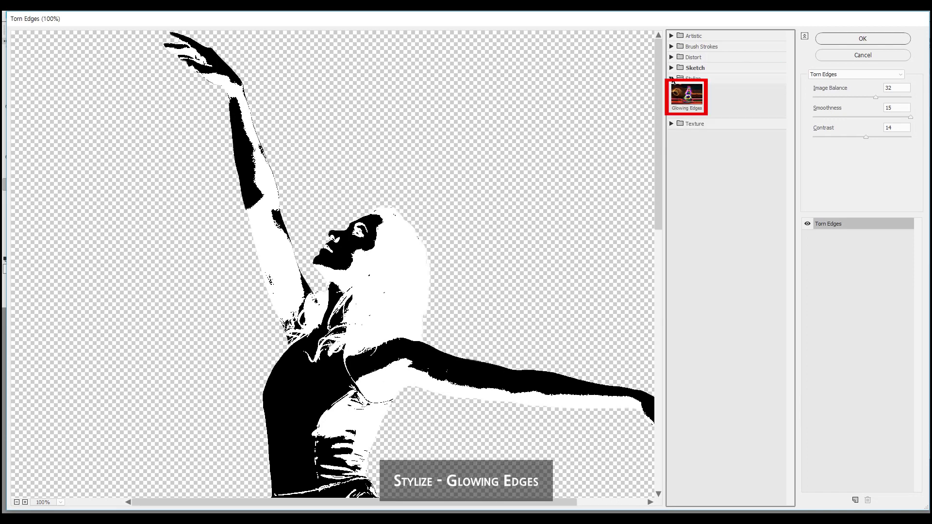
{"action": "left_click", "coordinate": [686, 94]}
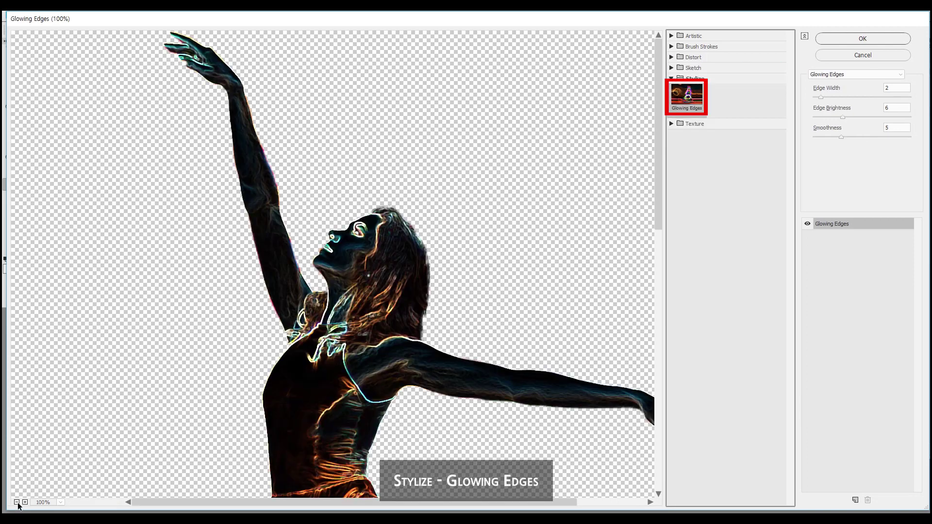
Apply Glowing Edges to the dancer with edge width 4, edge brightness 8 and smoothness 5.
{"action": "left_click", "coordinate": [17, 503]}
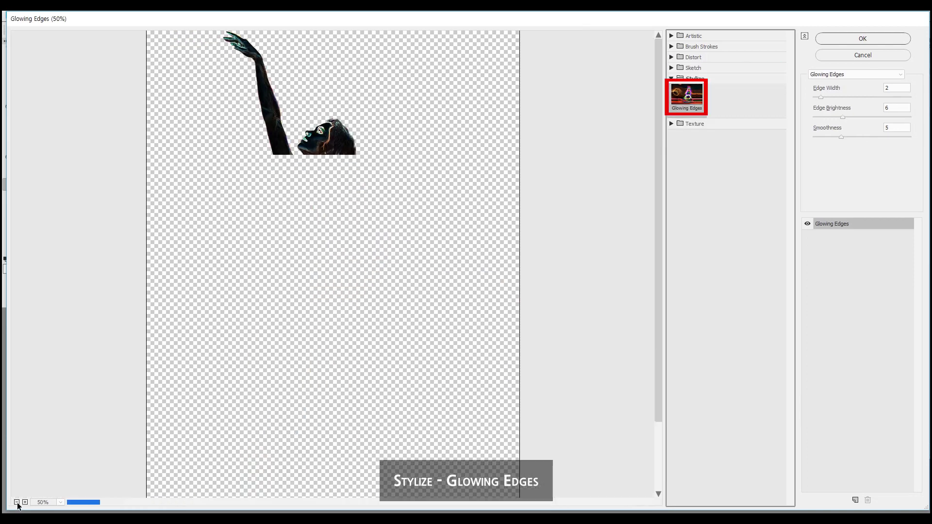
{"action": "left_click", "coordinate": [837, 97]}
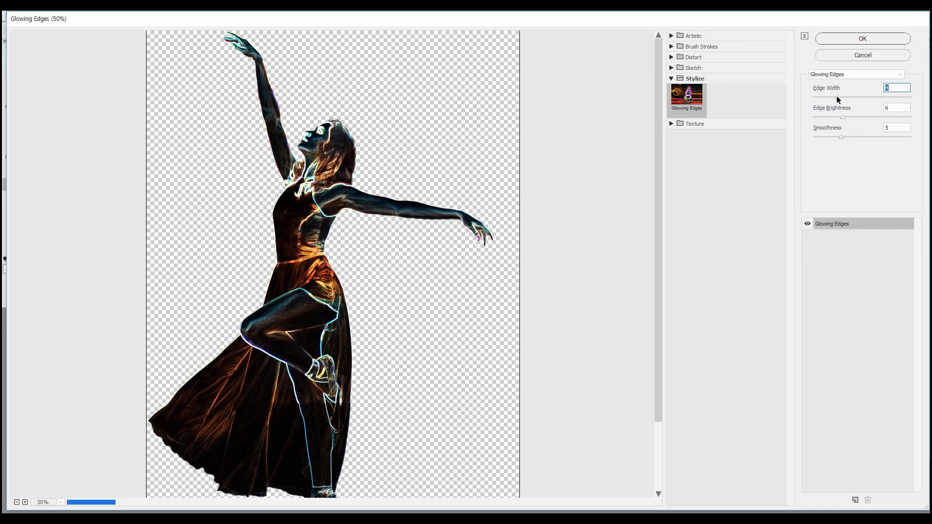
{"action": "left_click", "coordinate": [875, 117]}
{"action": "left_click_drag", "start_coordinate": [861, 115], "coordinate": [851, 117]}
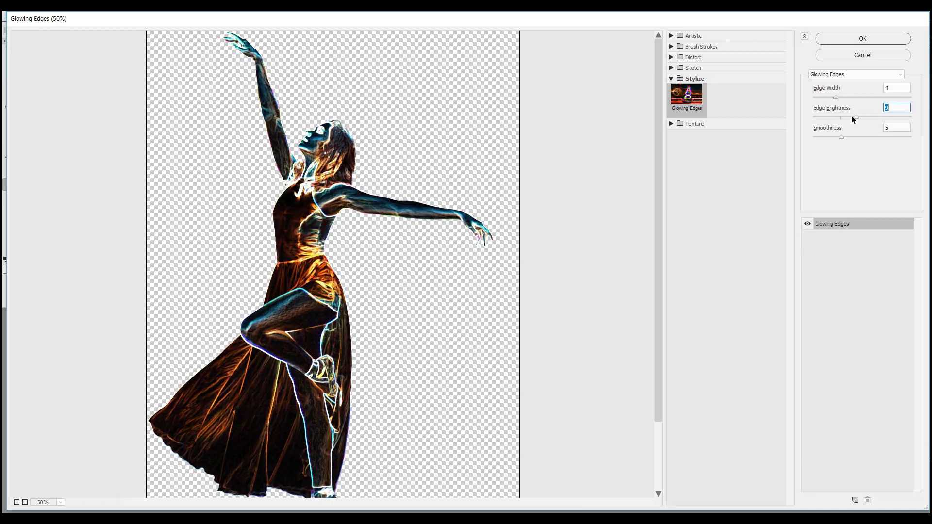
{"action": "left_click", "coordinate": [822, 137]}
{"action": "left_click", "coordinate": [833, 137]}
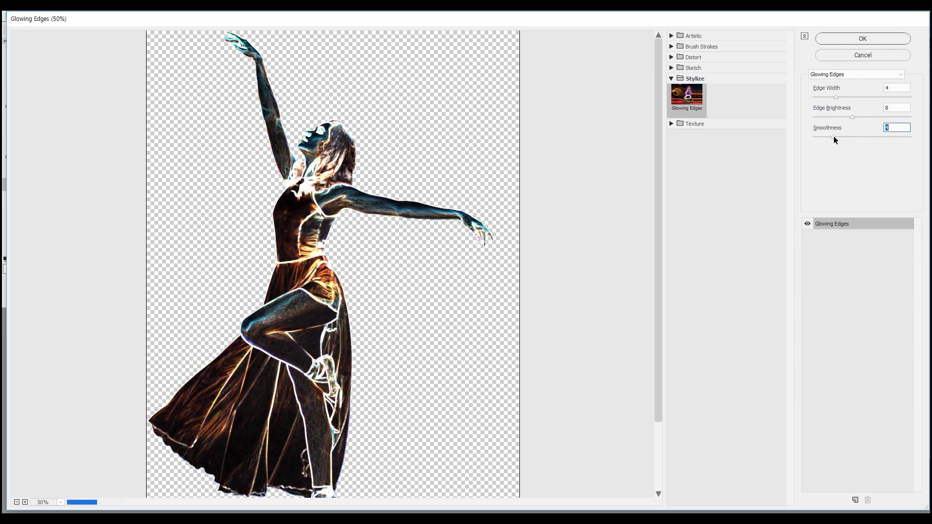
{"action": "left_click_drag", "start_coordinate": [834, 137], "coordinate": [839, 138]}
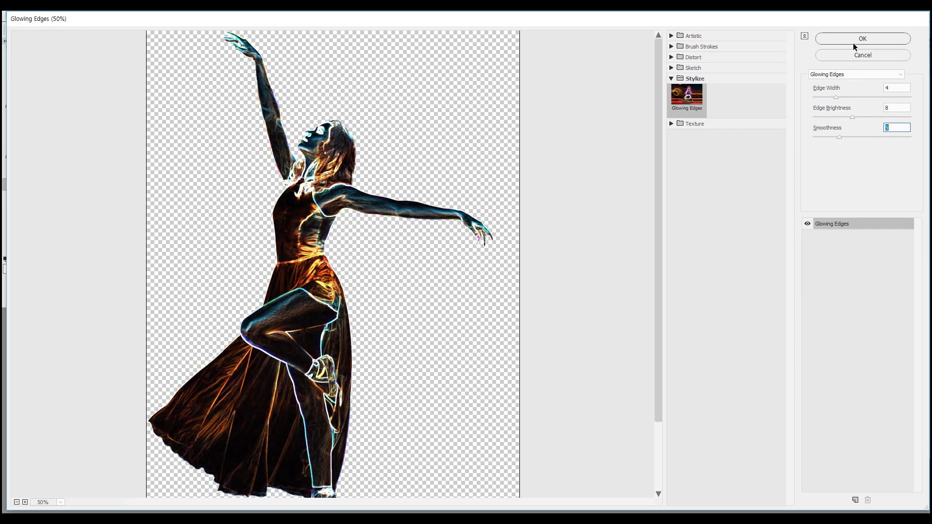
{"action": "left_click", "coordinate": [854, 43]}
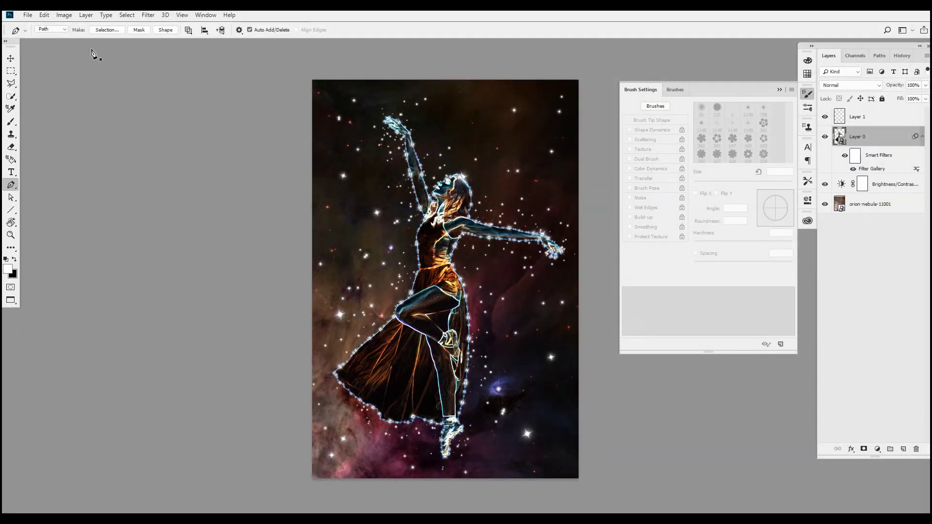
Fully desaturate the dancer on Layer 0 with a Hue/Saturation adjustment.
{"action": "left_click", "coordinate": [64, 15]}
{"action": "mouse_move", "coordinate": [76, 41]}
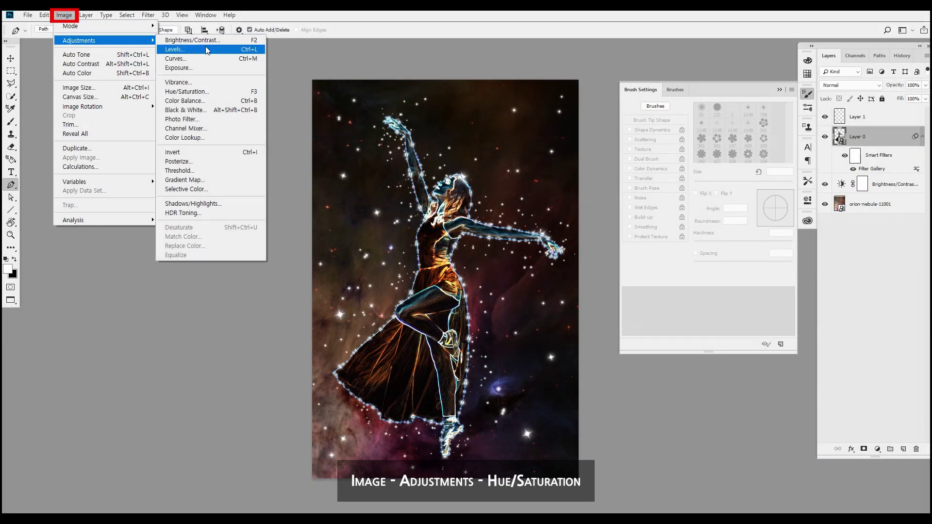
{"action": "left_click", "coordinate": [211, 90]}
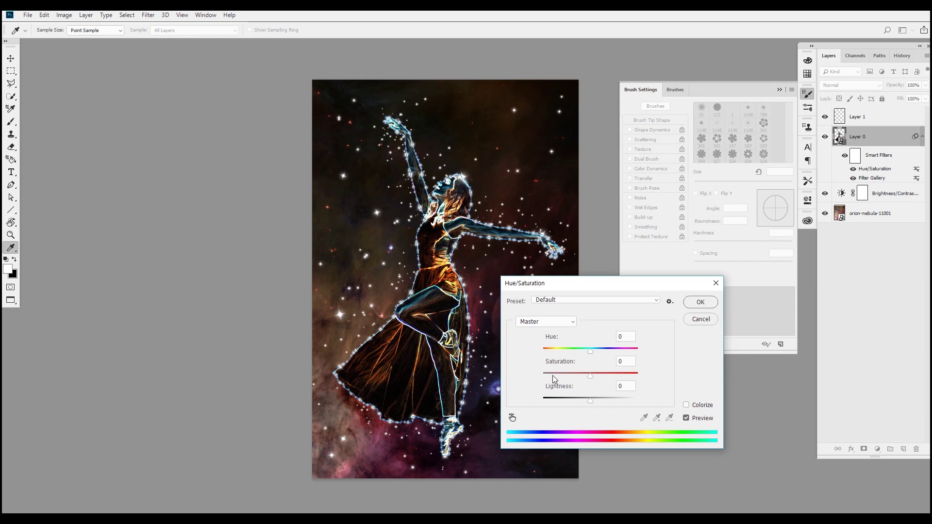
{"action": "left_click_drag", "start_coordinate": [552, 375], "coordinate": [521, 381]}
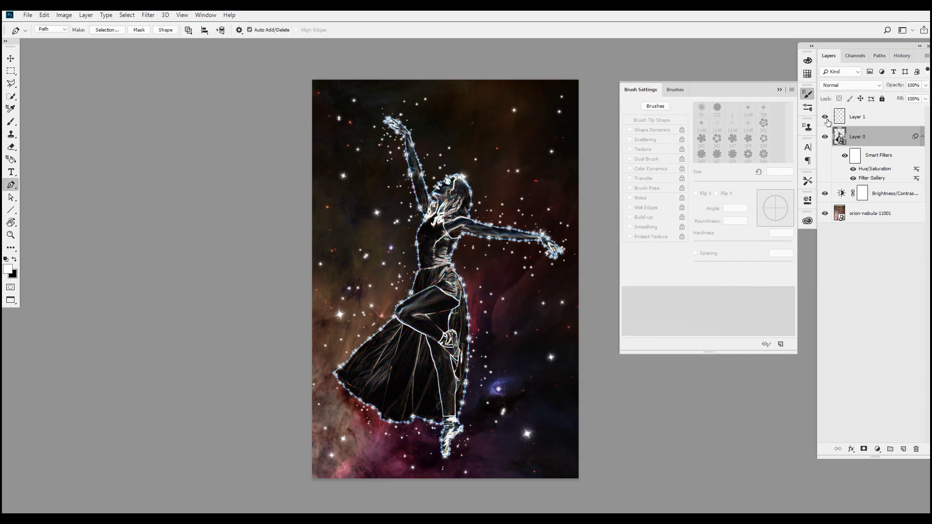
Hide every layer except Layer 0 and select the dancer's white glowing lines using Color Range with sampled colors and fuzziness 200.
{"action": "left_click", "coordinate": [825, 117]}
{"action": "left_click", "coordinate": [825, 194]}
{"action": "left_click", "coordinate": [825, 213]}
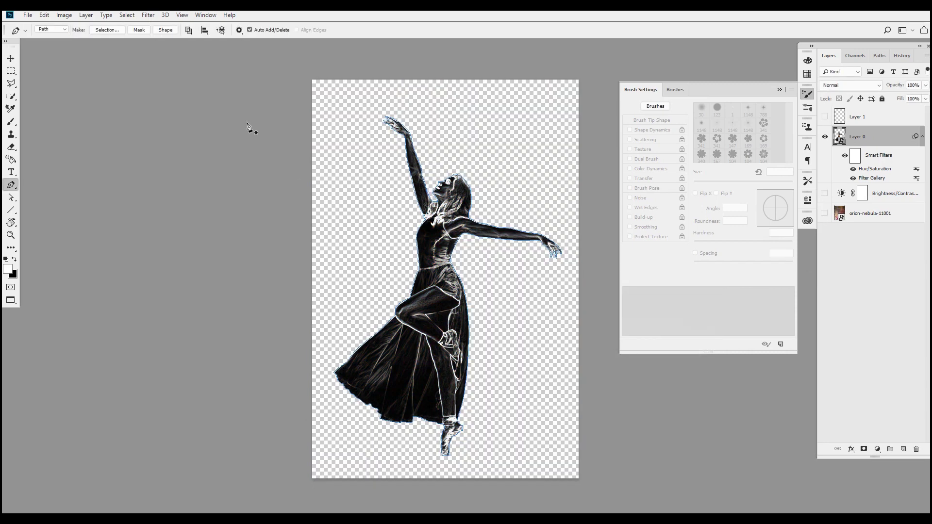
{"action": "left_click", "coordinate": [127, 15]}
{"action": "left_click", "coordinate": [140, 111]}
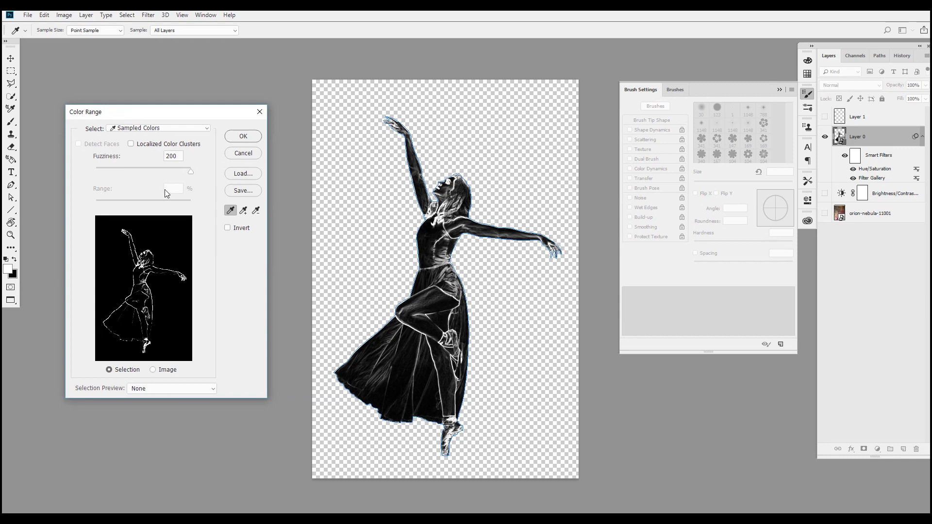
{"action": "key", "text": "p"}
{"action": "left_click", "coordinate": [243, 136]}
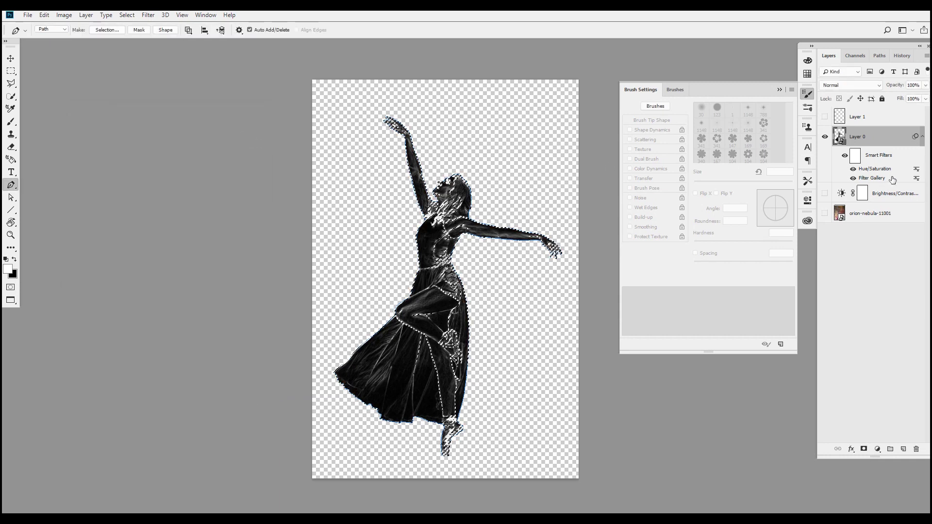
Hide Layer 0 and convert the selection of the glowing lines into a work path.
{"action": "left_click", "coordinate": [825, 136]}
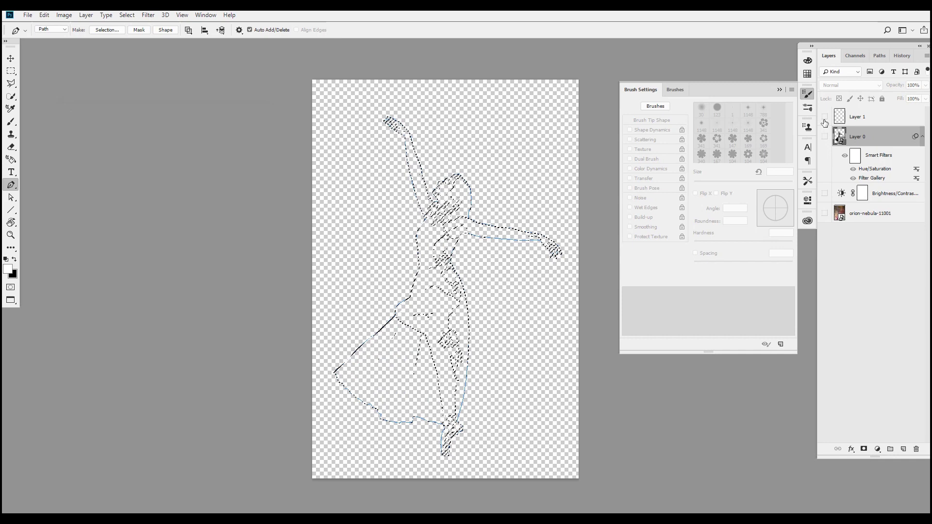
{"action": "left_click", "coordinate": [877, 57]}
{"action": "left_click", "coordinate": [876, 448]}
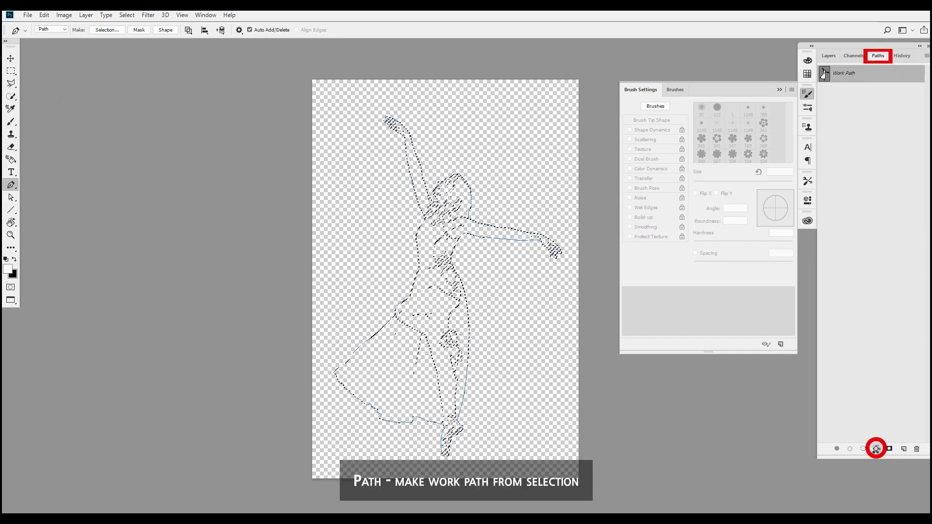
Make Layer 1 active and show it together with the Brightness/Contrast and orion-nebula-11001 layers.
{"action": "left_click", "coordinate": [828, 55]}
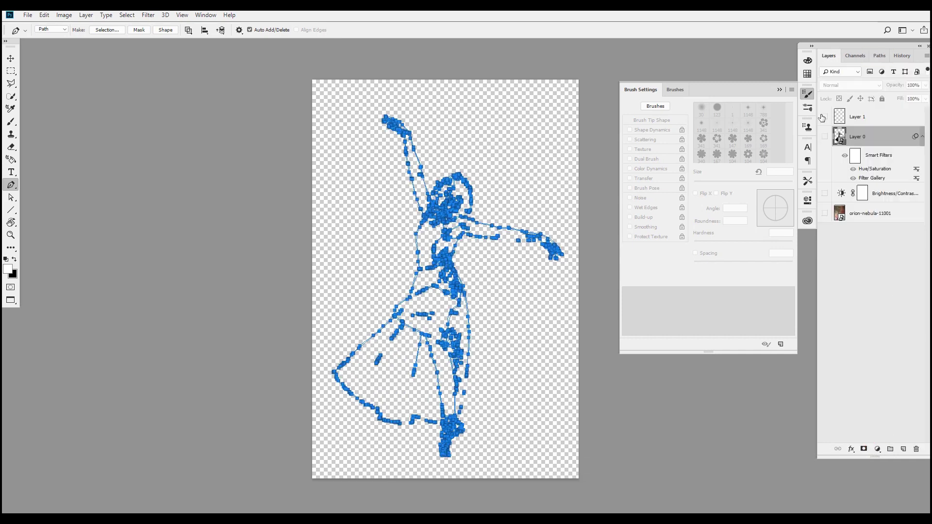
{"action": "left_click", "coordinate": [853, 119]}
{"action": "left_click_drag", "start_coordinate": [828, 196], "coordinate": [826, 214]}
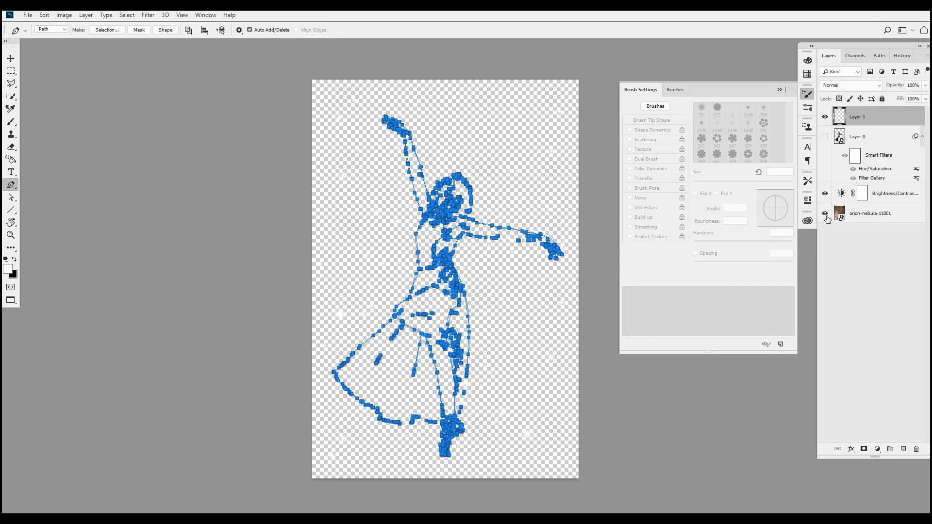
Set up the 1148 star brush tip at 39 px with 97% spacing, keeping its 100% size jitter and 65% angle jitter.
{"action": "key", "text": "b"}
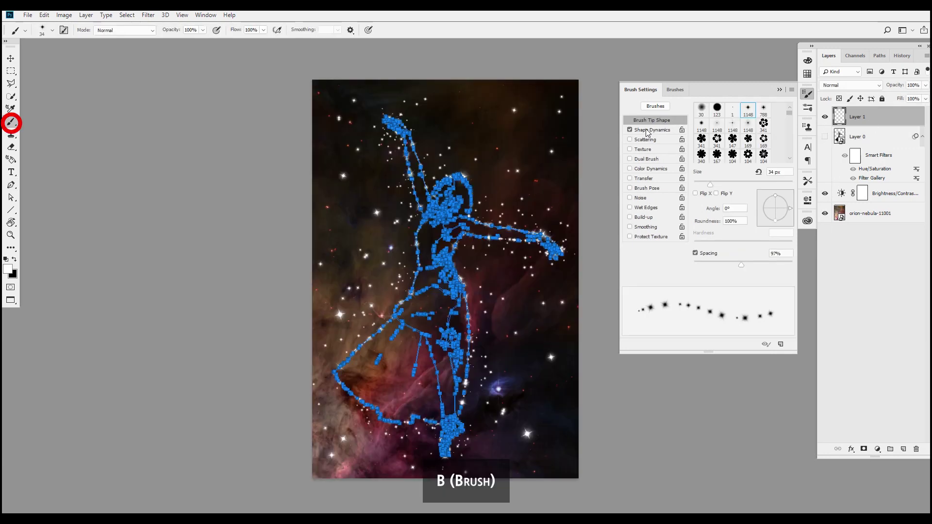
{"action": "left_click_drag", "start_coordinate": [707, 182], "coordinate": [708, 188]}
{"action": "left_click", "coordinate": [667, 130]}
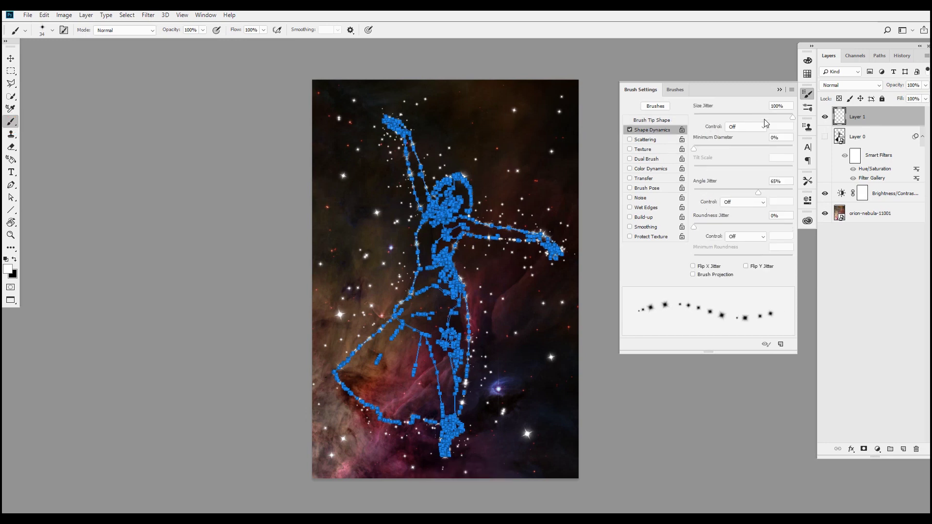
{"action": "left_click", "coordinate": [664, 121]}
{"action": "left_click_drag", "start_coordinate": [710, 185], "coordinate": [712, 185]}
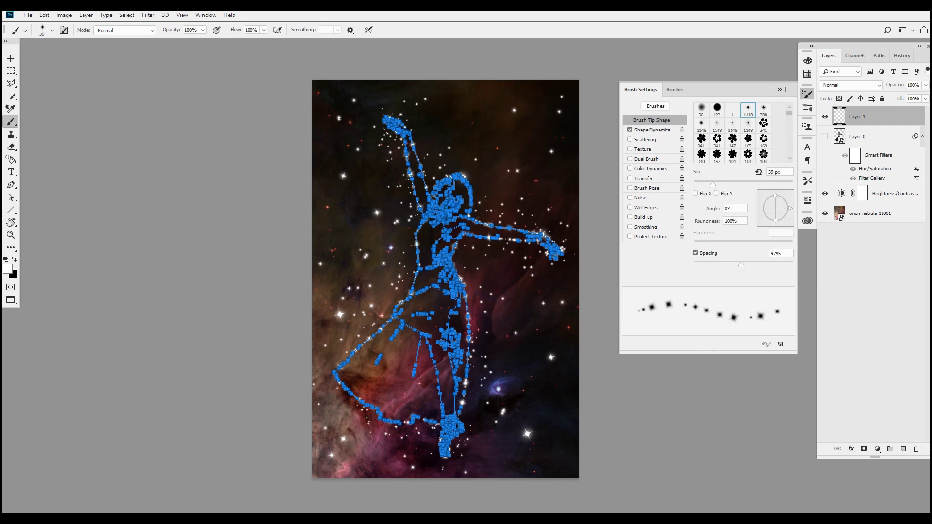
Stroke the detailed work path on Layer 1 with the star brush, keeping Simulate Pressure on, and dismiss the path.
{"action": "key", "text": "p"}
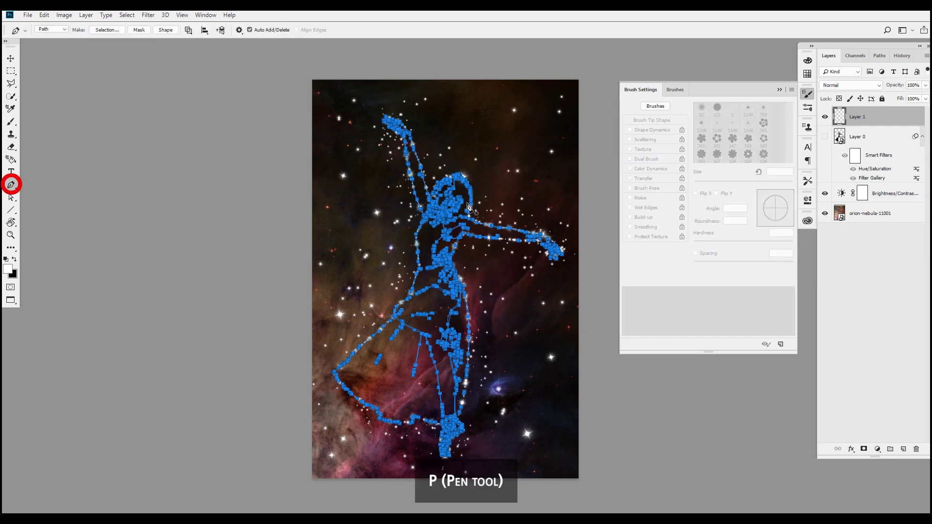
{"action": "right_click", "coordinate": [467, 207]}
{"action": "left_click", "coordinate": [491, 267]}
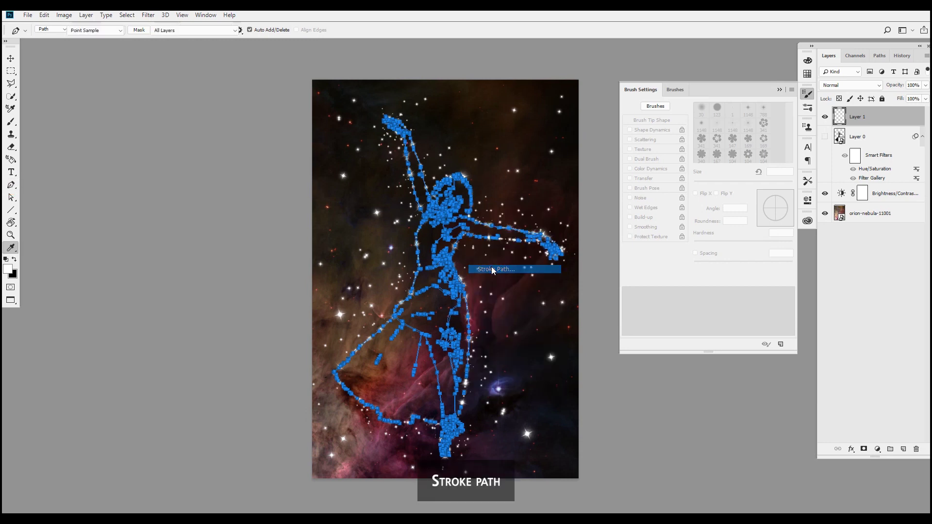
{"action": "key", "text": "Return"}
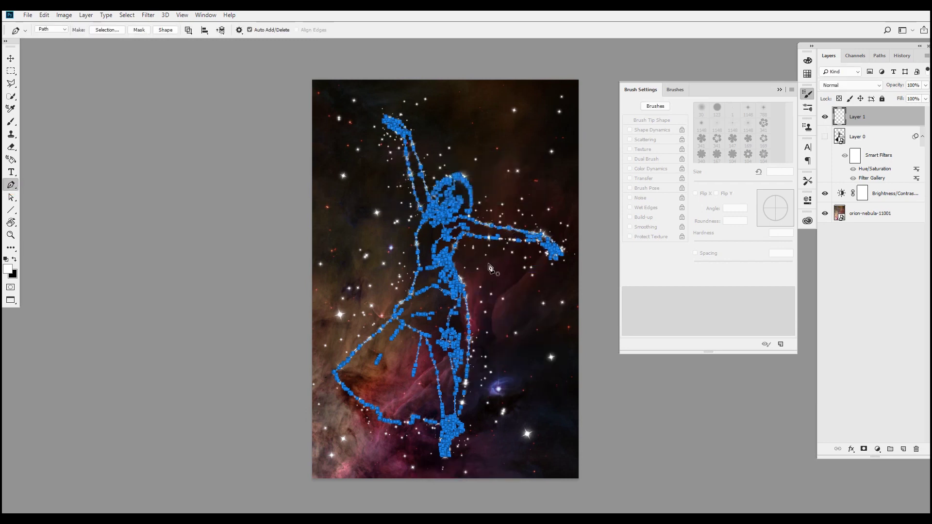
{"action": "right_click", "coordinate": [489, 271]}
{"action": "left_click", "coordinate": [526, 331]}
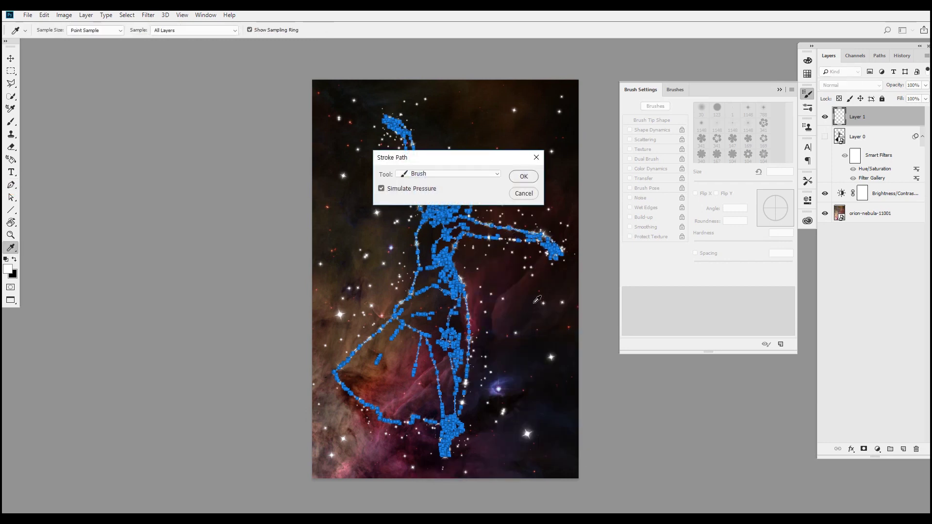
{"action": "key", "text": "Return"}
{"action": "key", "text": "Return"}
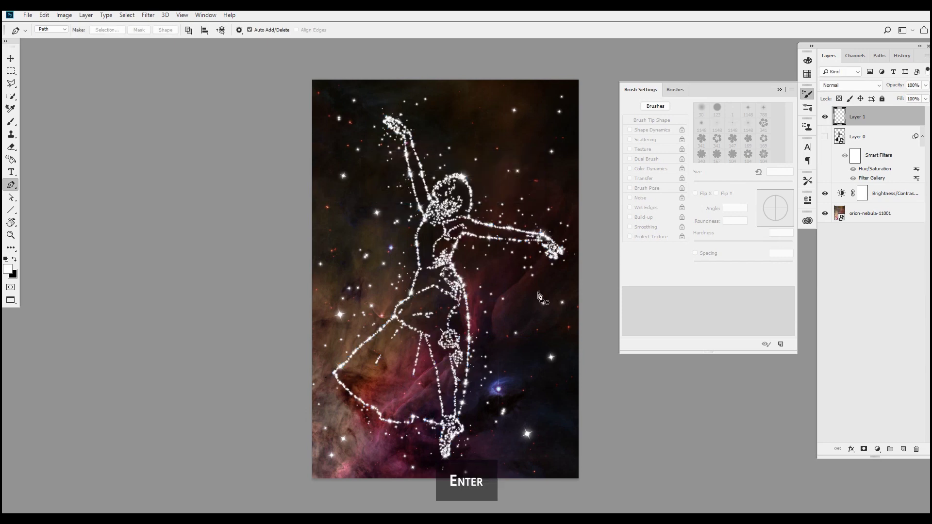
Show Layer 0 with its Hue/Saturation smart filter turned off and set its blending mode to Color Dodge.
{"action": "left_click", "coordinate": [841, 141]}
{"action": "left_click", "coordinate": [825, 137]}
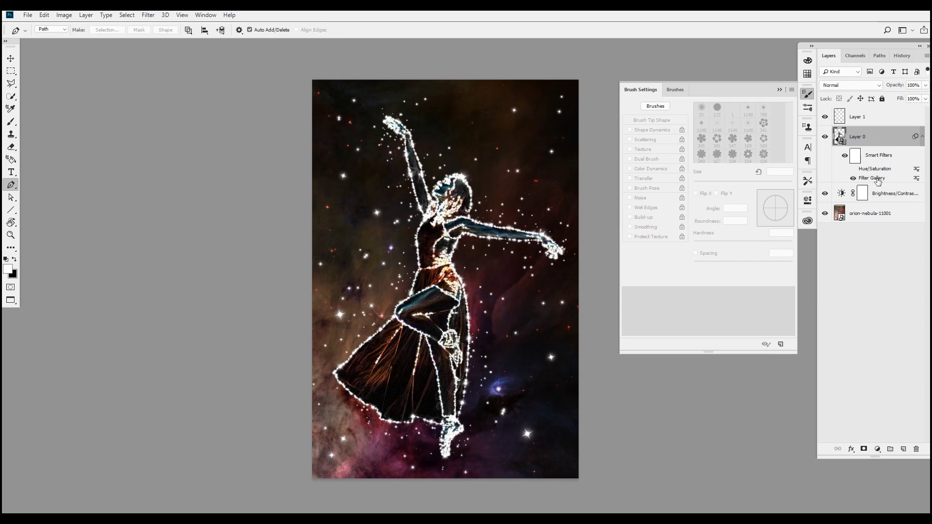
{"action": "left_click", "coordinate": [876, 86]}
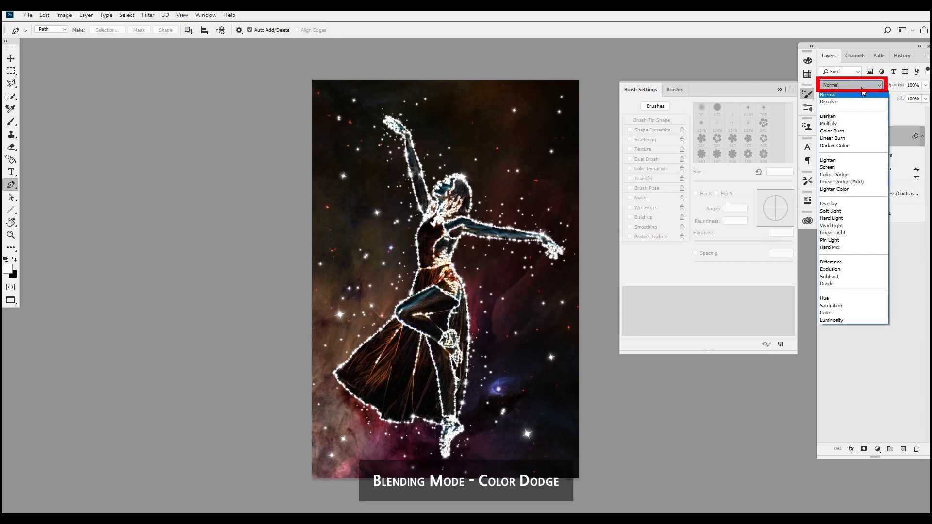
{"action": "left_click", "coordinate": [847, 174]}
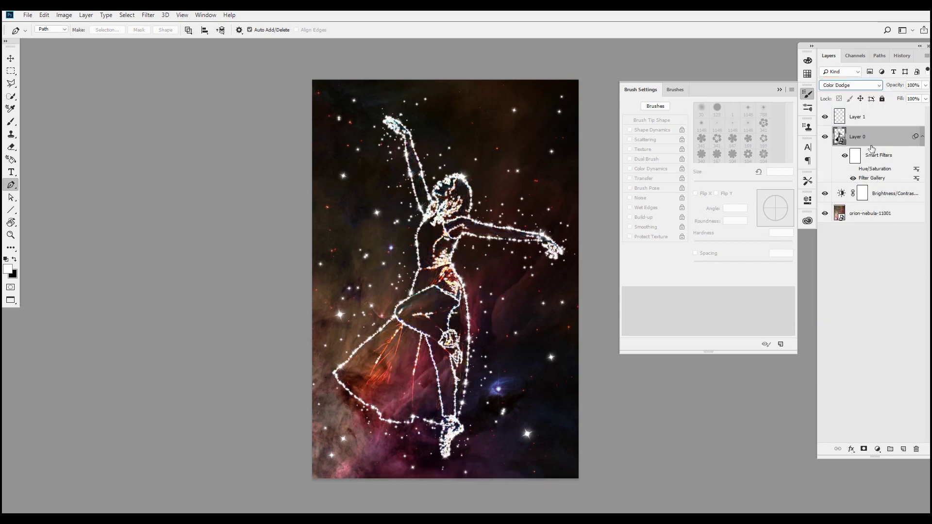
Add an Outer Glow effect to Layer 1 and set its glow colour to the red d02d2d.
{"action": "left_click", "coordinate": [903, 117]}
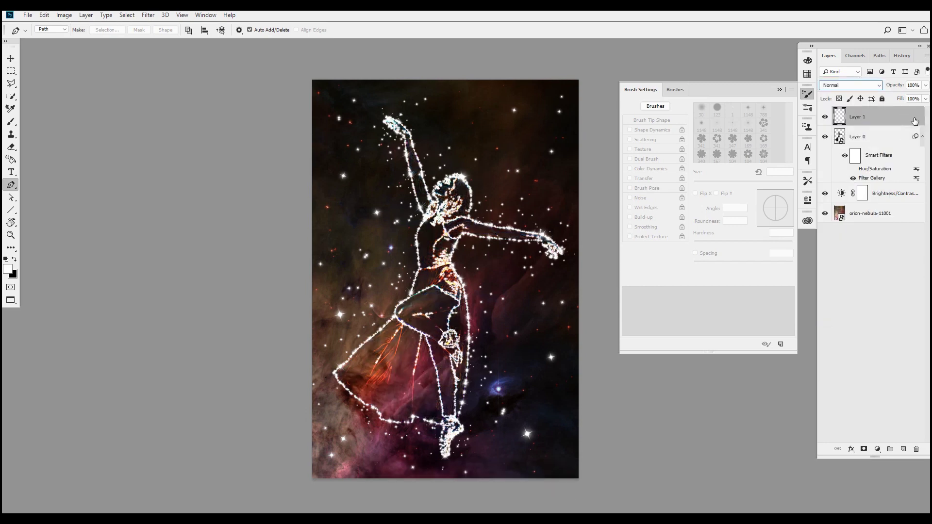
{"action": "double_click", "coordinate": [908, 125]}
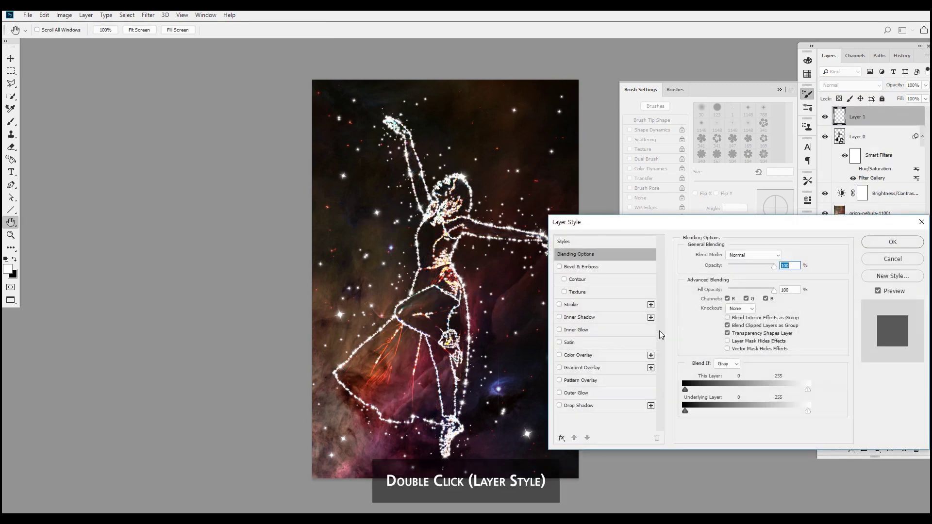
{"action": "left_click", "coordinate": [577, 393]}
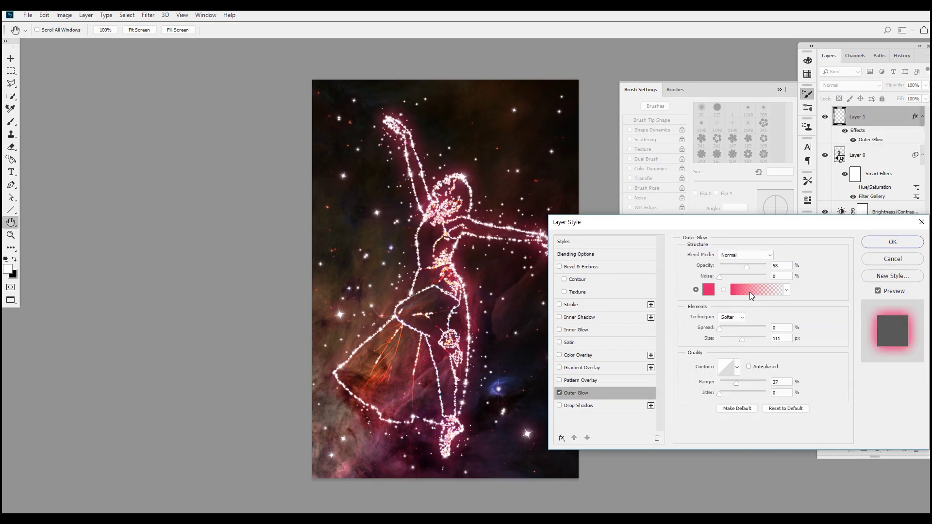
{"action": "left_click", "coordinate": [710, 290]}
{"action": "left_click", "coordinate": [379, 297]}
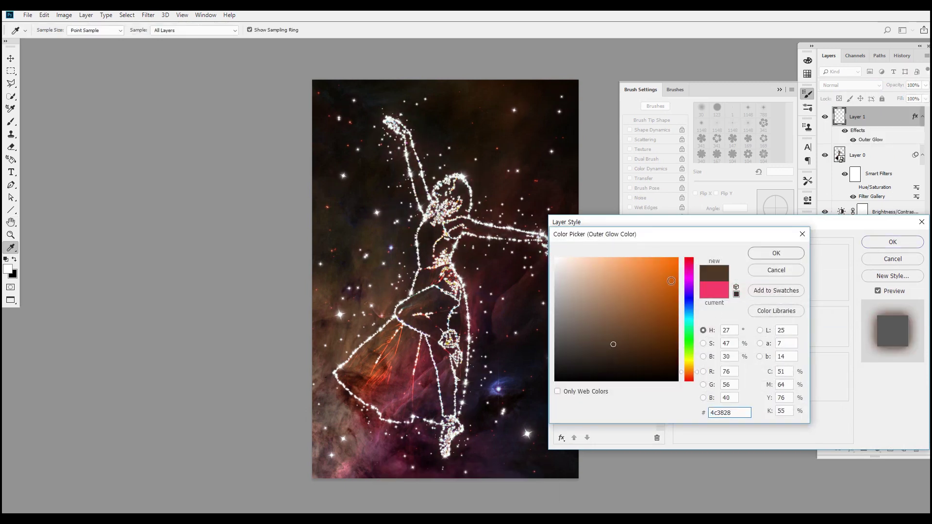
{"action": "left_click", "coordinate": [641, 279]}
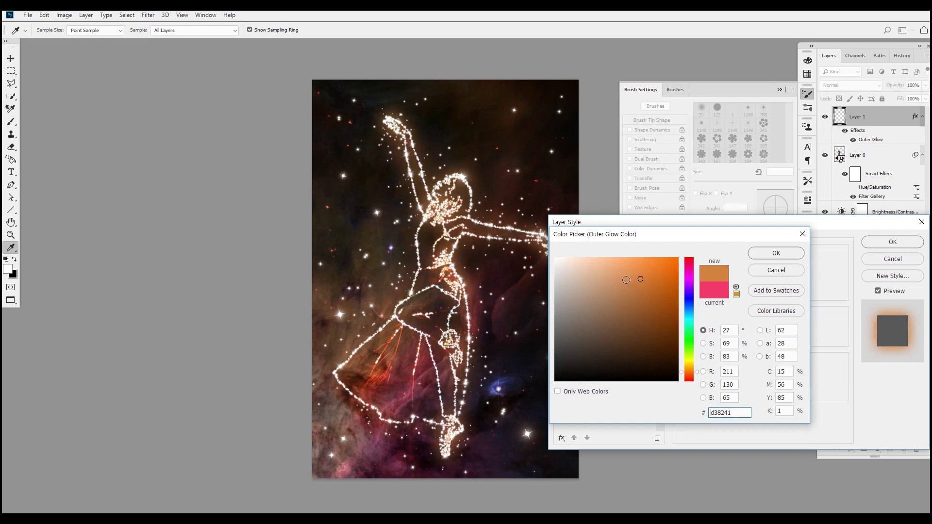
{"action": "left_click", "coordinate": [633, 288]}
{"action": "left_click_drag", "start_coordinate": [693, 274], "coordinate": [692, 257]}
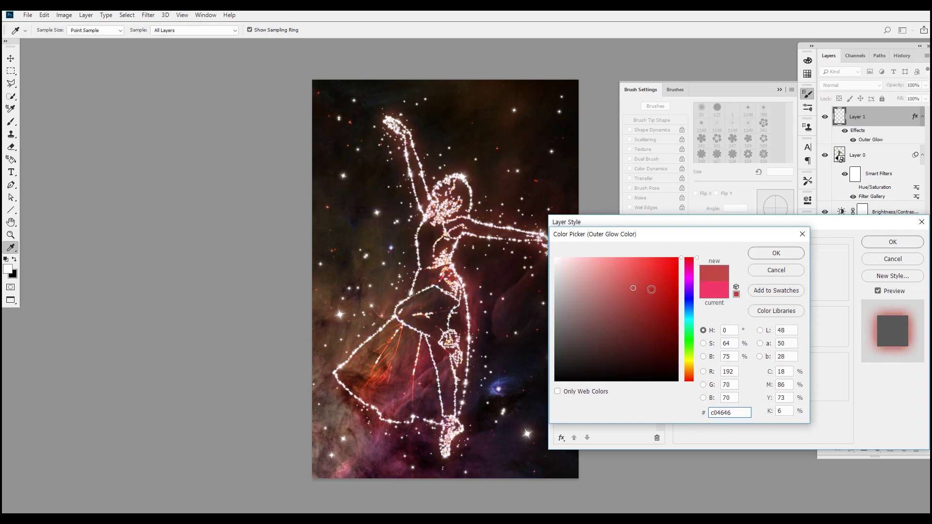
{"action": "left_click", "coordinate": [653, 281]}
{"action": "left_click", "coordinate": [760, 257]}
Set the Outer Glow to Linear Dodge (Add) with a reduced opacity and a brighter red colour, and apply the layer style.
{"action": "left_click", "coordinate": [745, 255]}
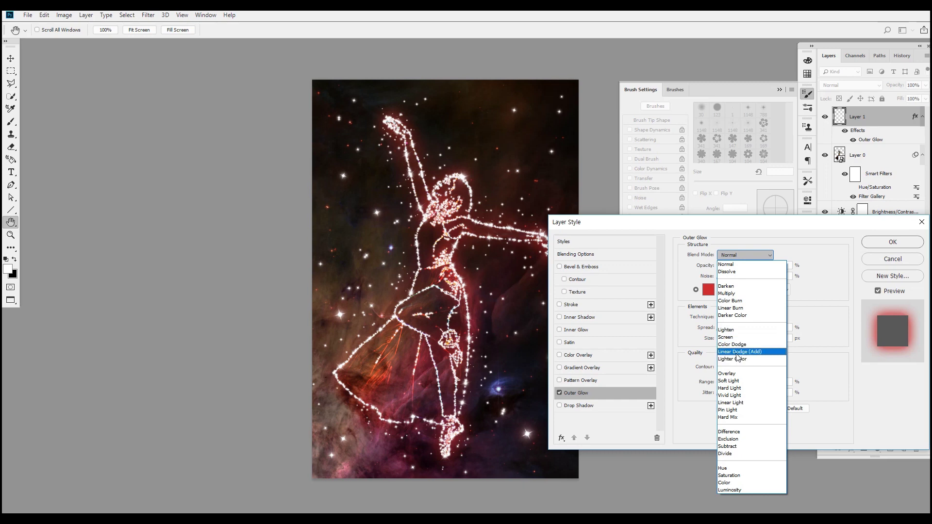
{"action": "left_click", "coordinate": [738, 354]}
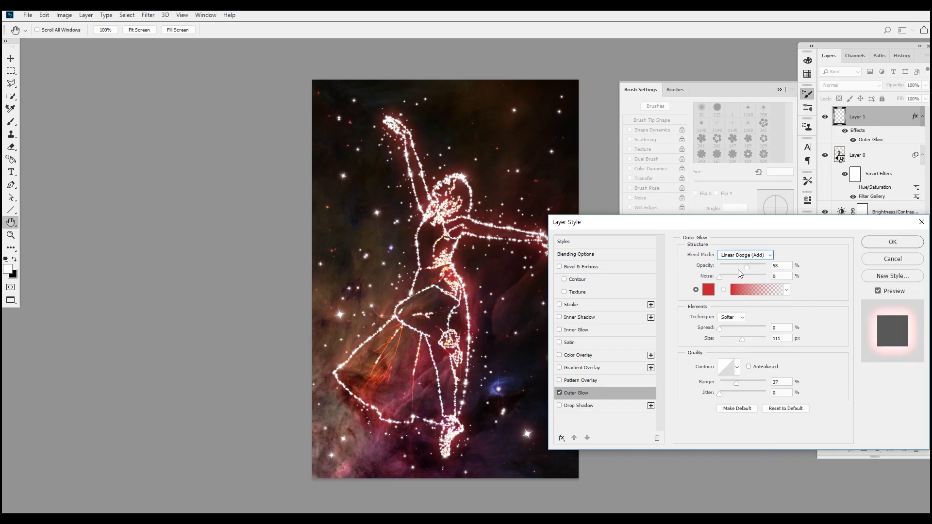
{"action": "left_click_drag", "start_coordinate": [738, 269], "coordinate": [736, 268]}
{"action": "left_click", "coordinate": [705, 291]}
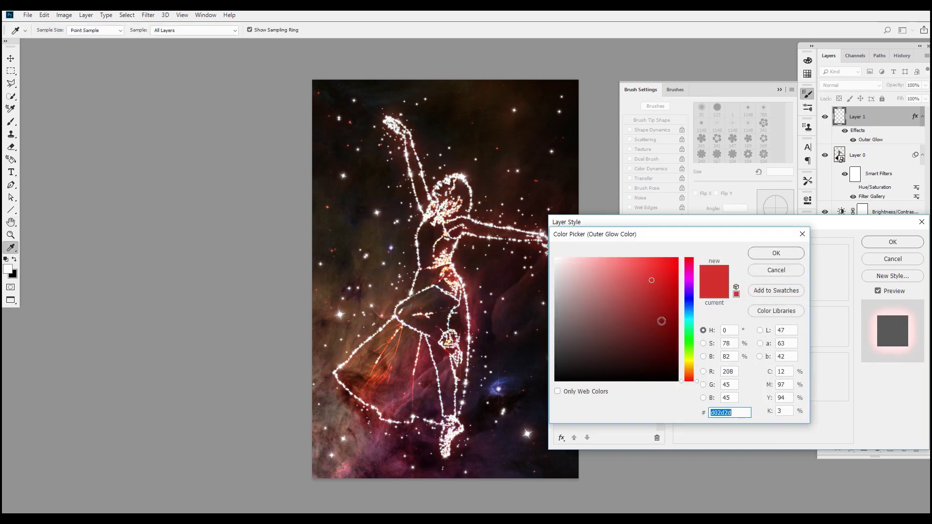
{"action": "mouse_move", "coordinate": [662, 288]}
{"action": "left_mouse_down"}
{"action": "mouse_move", "coordinate": [678, 258]}
{"action": "mouse_move", "coordinate": [652, 282]}
{"action": "mouse_move", "coordinate": [633, 253]}
{"action": "mouse_move", "coordinate": [649, 261]}
{"action": "left_mouse_up"}
{"action": "left_click", "coordinate": [778, 252]}
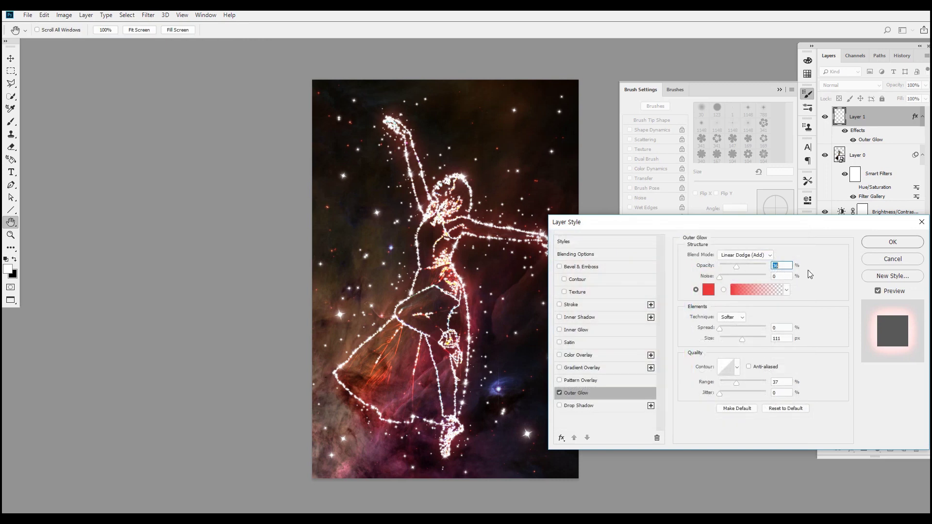
{"action": "left_click", "coordinate": [883, 248]}
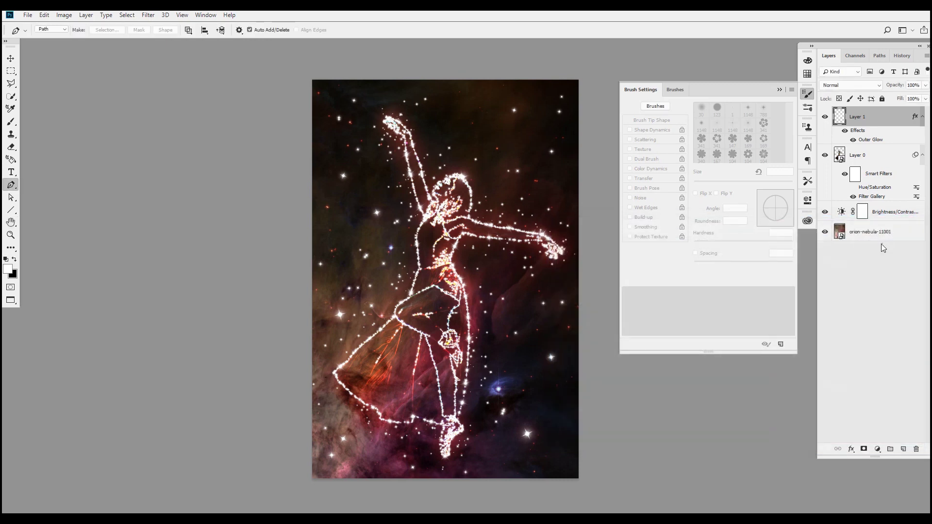
Stamp single large stars on Layer 1 with an enlarged star brush at the raised hand, the outstretched wrist and the lower leg.
{"action": "key", "text": "F5"}
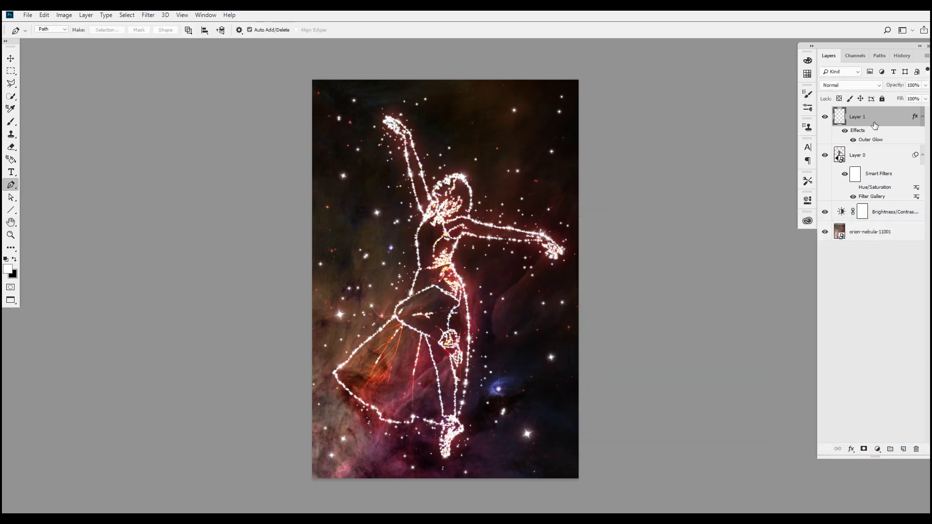
{"action": "key", "text": "b"}
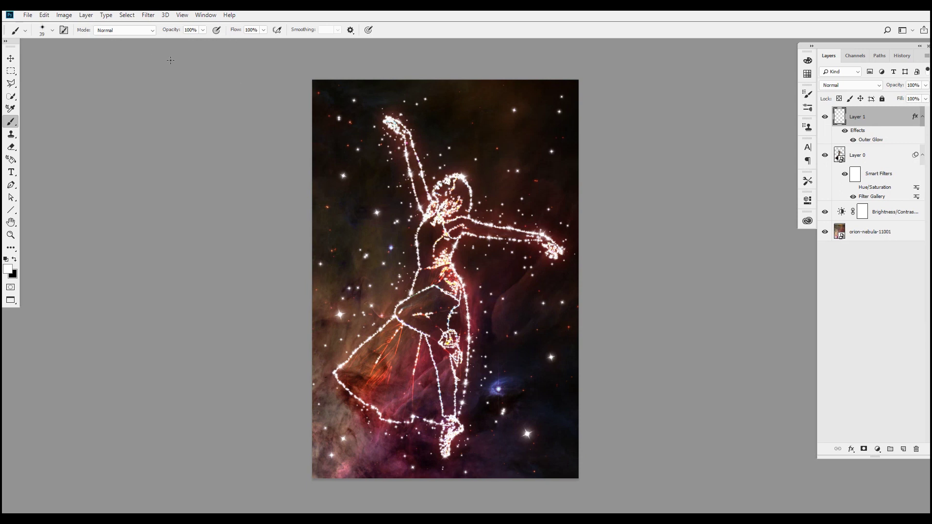
{"action": "left_click", "coordinate": [390, 116]}
{"action": "key", "text": "bracketleft"}
{"action": "key", "text": "bracketleft"}
{"action": "key", "text": "bracketleft"}
{"action": "key", "text": "bracketleft"}
{"action": "key", "text": "bracketleft"}
{"action": "key", "text": "bracketleft"}
{"action": "left_click", "coordinate": [550, 236]}
{"action": "left_click", "coordinate": [458, 361]}
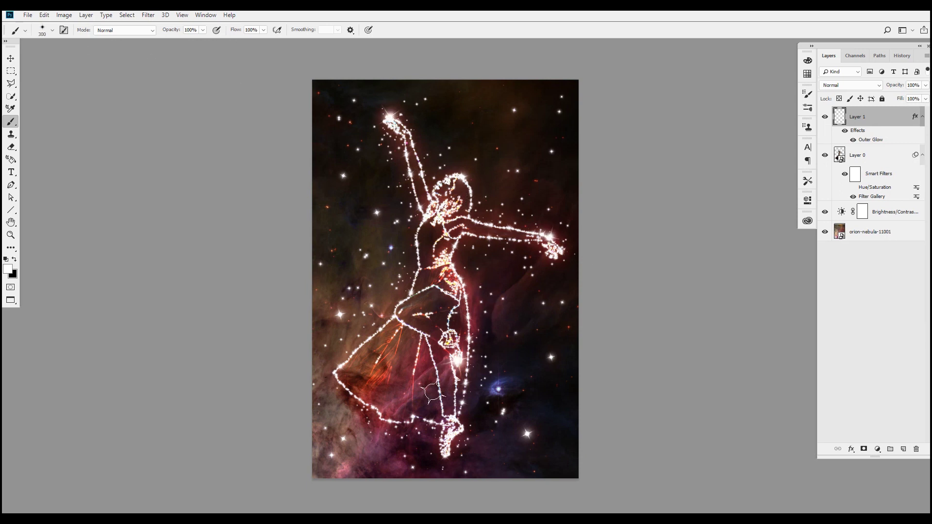
Stamp one large star on the skirt's outer edge and another at the dancer's waist, adjusting the star brush size between them.
{"action": "key", "text": "bracketright"}
{"action": "left_click", "coordinate": [361, 343]}
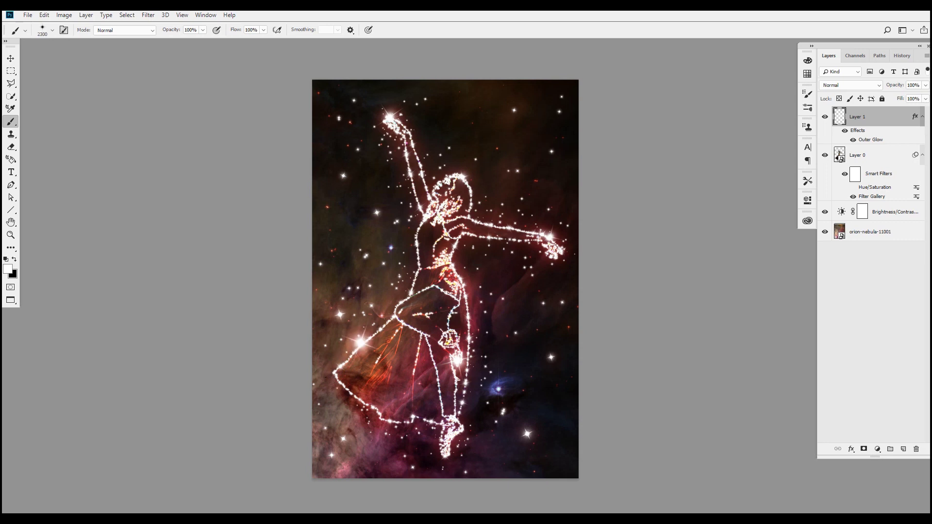
{"action": "key", "text": "bracketright"}
{"action": "key", "text": "bracketright"}
{"action": "key", "text": "bracketright"}
{"action": "key", "text": "bracketright"}
{"action": "key", "text": "bracketright"}
{"action": "left_click", "coordinate": [462, 282]}
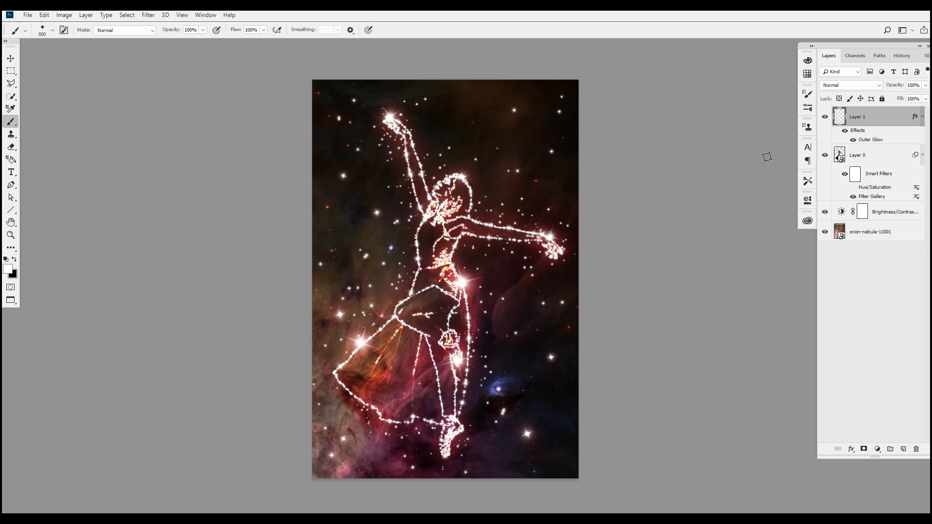
Reduce the star brush's size jitter to 25% in its shape dynamics.
{"action": "left_click", "coordinate": [807, 94]}
{"action": "left_click", "coordinate": [652, 129]}
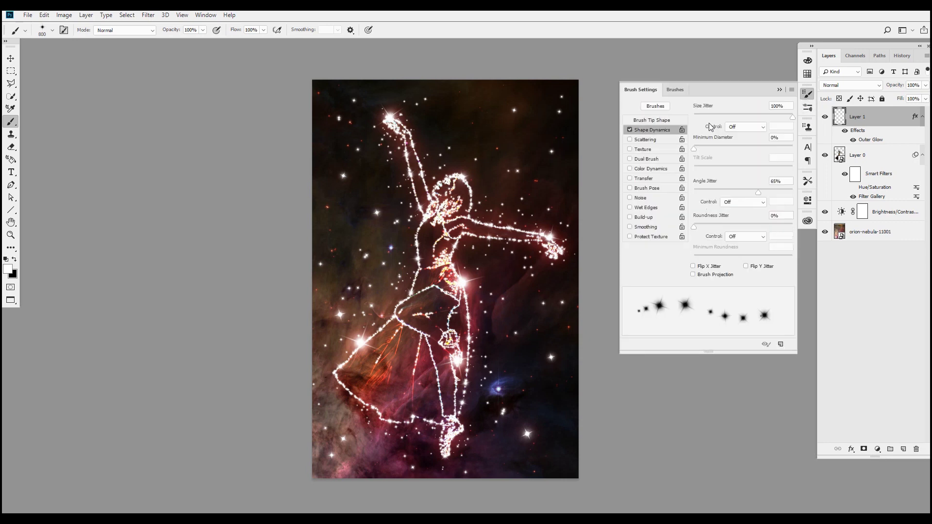
{"action": "left_click_drag", "start_coordinate": [704, 116], "coordinate": [718, 117]}
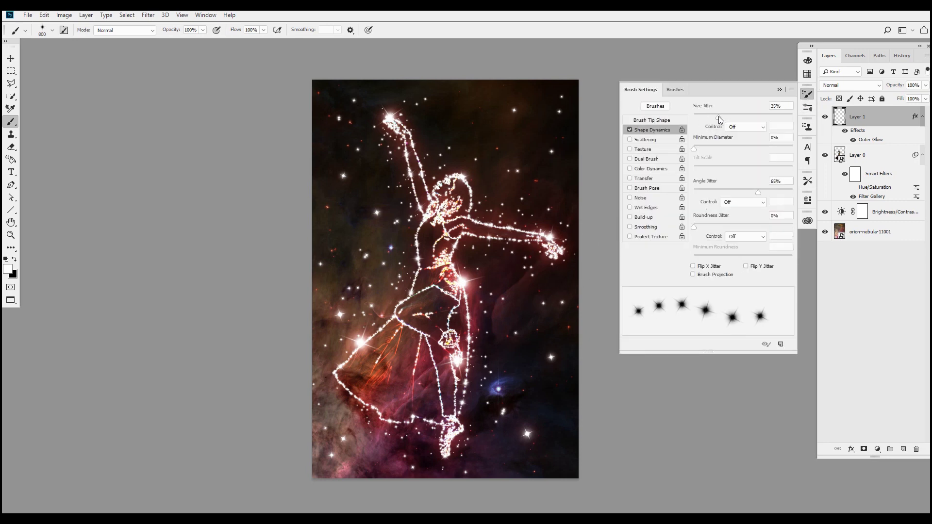
Stamp stars with a 300 px brush at the ankle, skirt hem and chest, and with a 250 px brush at the shoulder.
{"action": "key", "text": "bracketleft"}
{"action": "key", "text": "bracketright"}
{"action": "key", "text": "bracketright"}
{"action": "key", "text": "bracketright"}
{"action": "key", "text": "bracketright"}
{"action": "key", "text": "bracketright"}
{"action": "key", "text": "bracketright"}
{"action": "key", "text": "bracketright"}
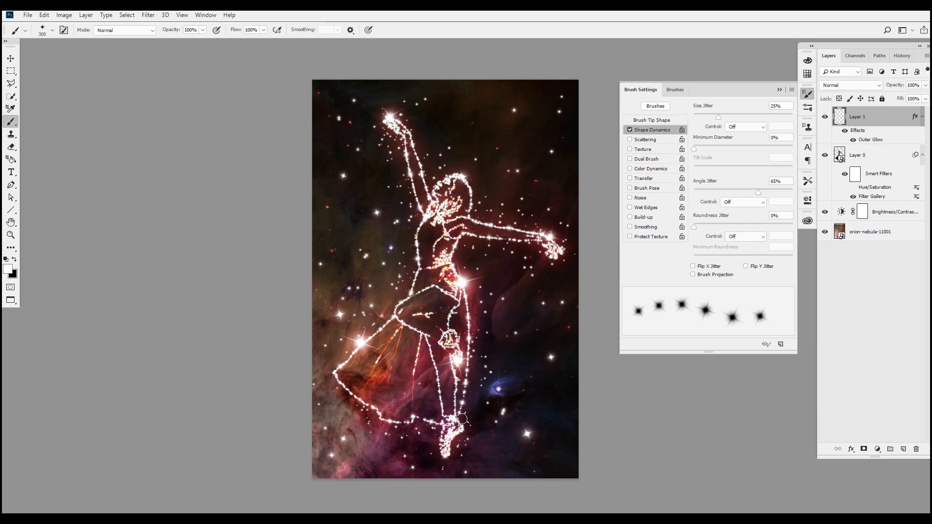
{"action": "left_click", "coordinate": [463, 427]}
{"action": "left_click", "coordinate": [376, 412]}
{"action": "left_click", "coordinate": [448, 237]}
{"action": "key", "text": "bracketright"}
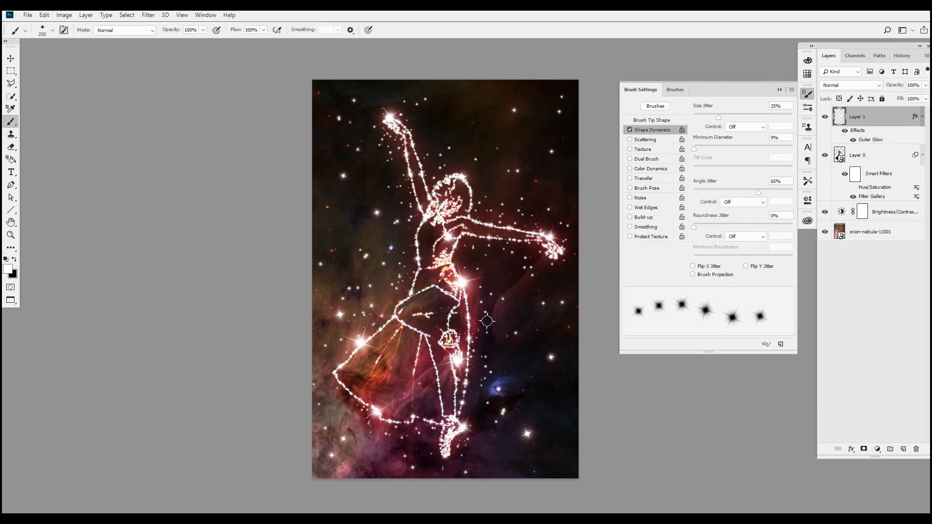
{"action": "left_click", "coordinate": [467, 213]}
Collapse the effect lists of Layer 1 and Layer 0, and add a Hue/Saturation adjustment layer on top with its hue shifted toward negative values.
{"action": "left_click", "coordinate": [921, 117]}
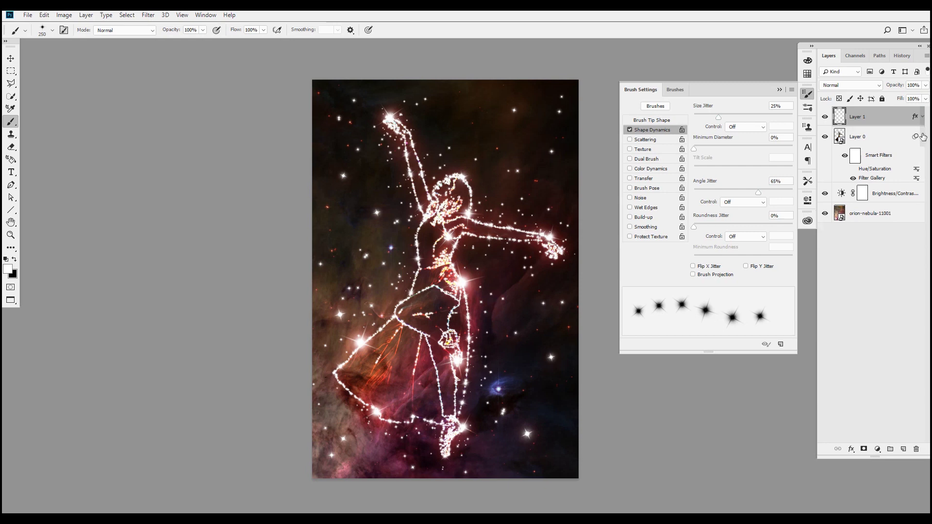
{"action": "left_click", "coordinate": [922, 137]}
{"action": "left_click", "coordinate": [878, 448]}
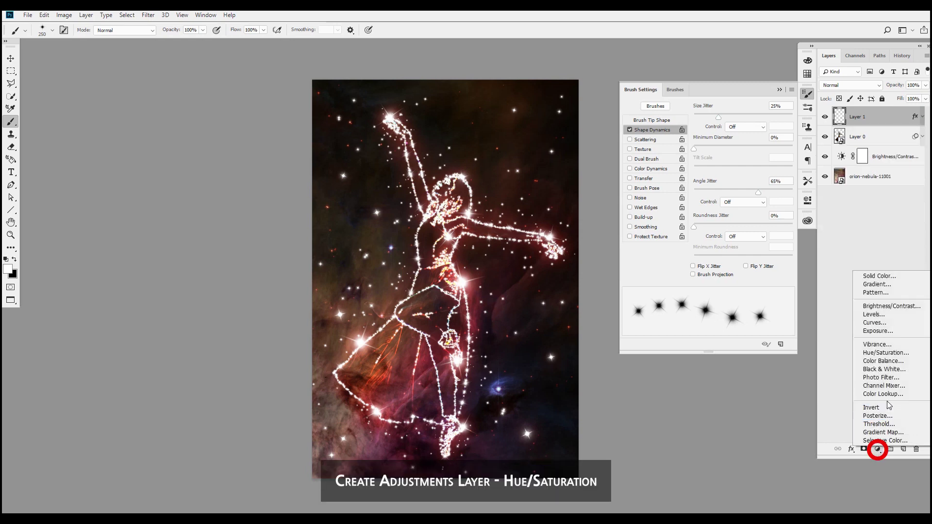
{"action": "left_click", "coordinate": [887, 355]}
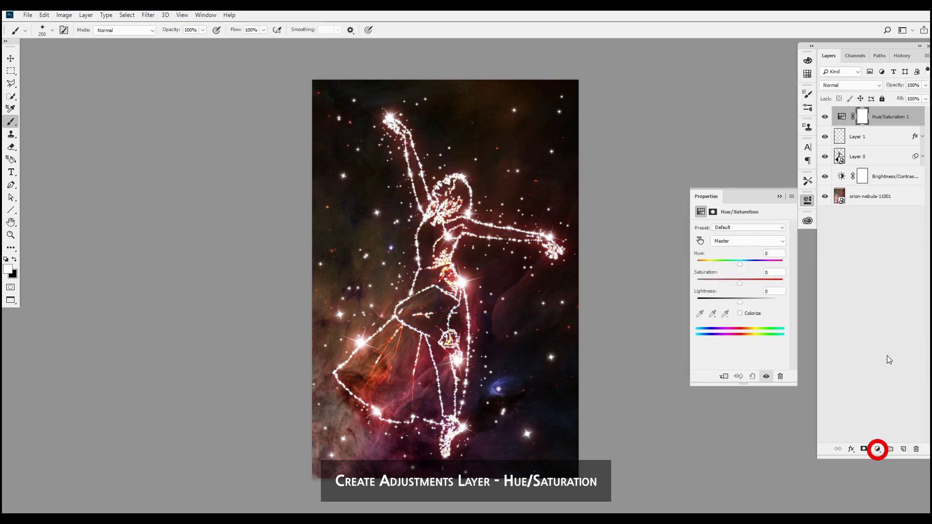
{"action": "left_click_drag", "start_coordinate": [750, 263], "coordinate": [726, 264]}
{"action": "left_click_drag", "start_coordinate": [725, 265], "coordinate": [705, 268]}
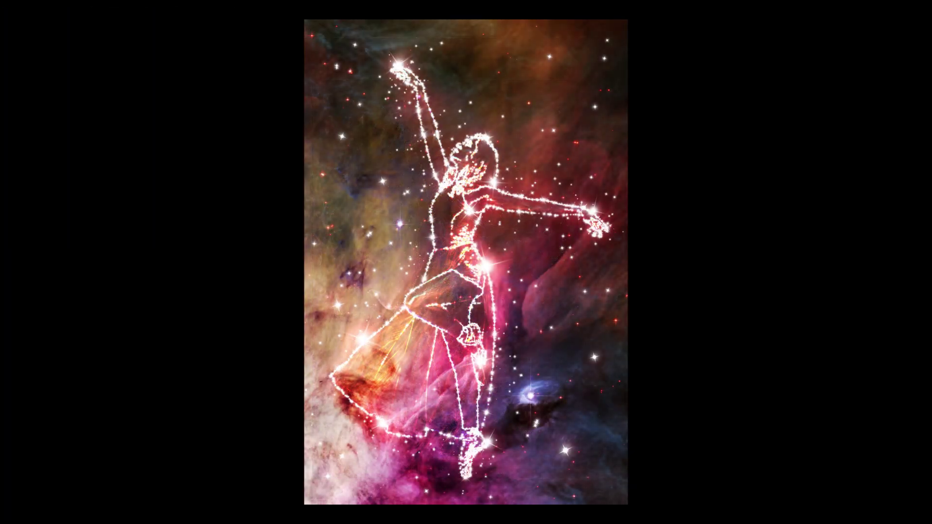